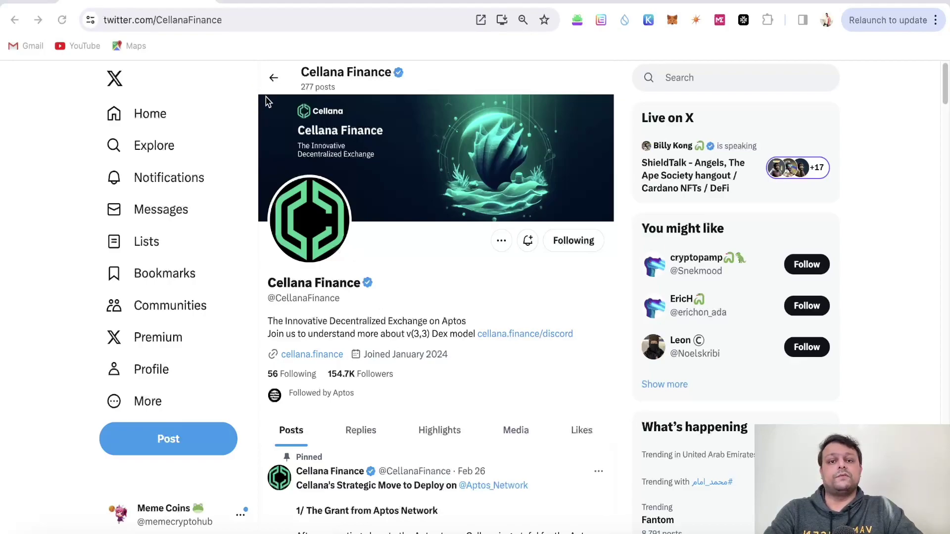
{"action": "left_click", "coordinate": [277, 1]}
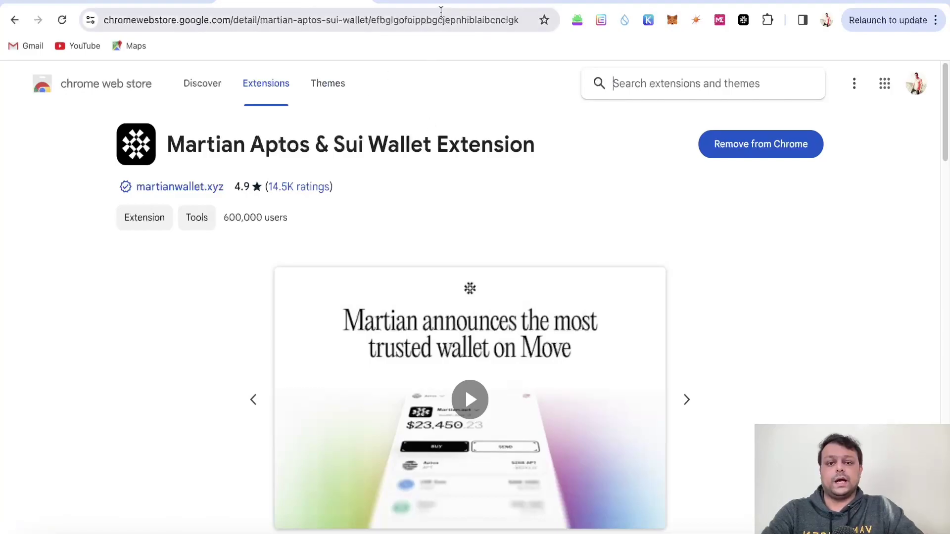
Switch to the Bybit sign-up tab with referral code CRYPTO505 prefilled
{"action": "left_click", "coordinate": [420, 1]}
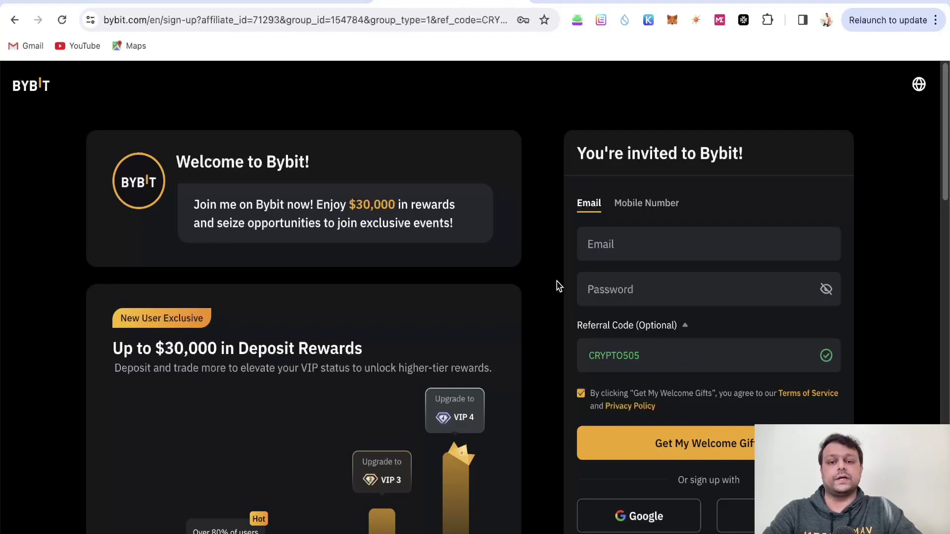
Return to the Cellana APT-to-amAPT swap and browse the receive-token list without changing it
{"action": "left_click", "coordinate": [551, 1]}
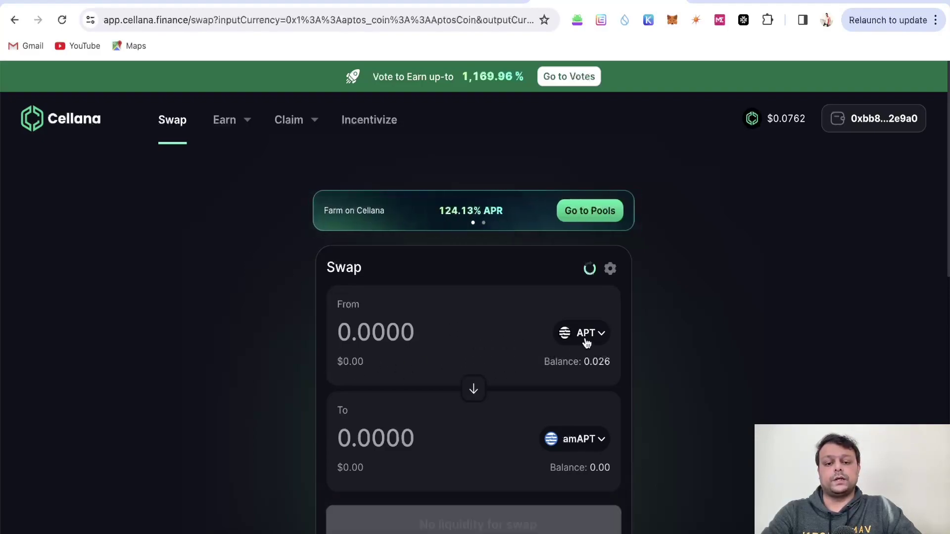
{"action": "left_click", "coordinate": [570, 446]}
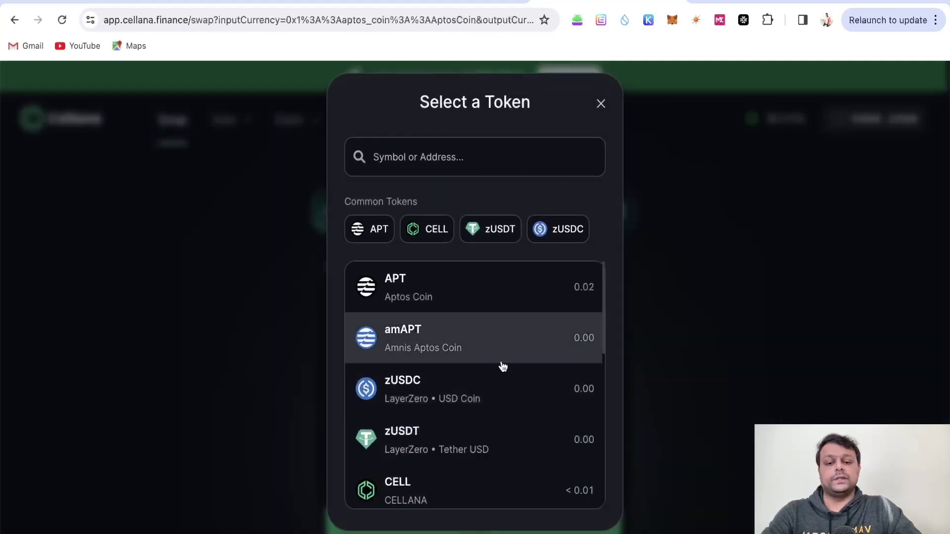
{"action": "scroll", "coordinate": [521, 441], "scroll_direction": "down", "scroll_amount": 1}
{"action": "scroll", "coordinate": [522, 440], "scroll_direction": "down", "scroll_amount": 1}
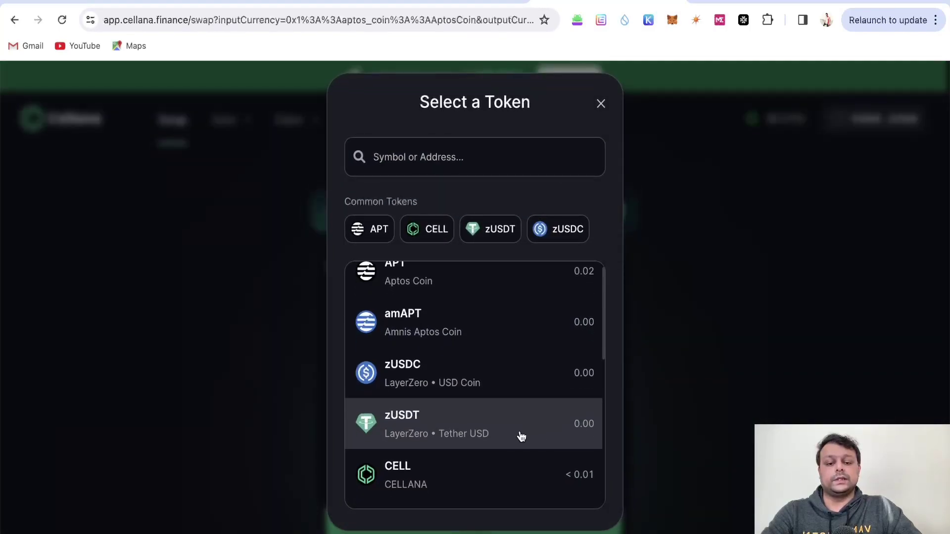
{"action": "left_click", "coordinate": [664, 410]}
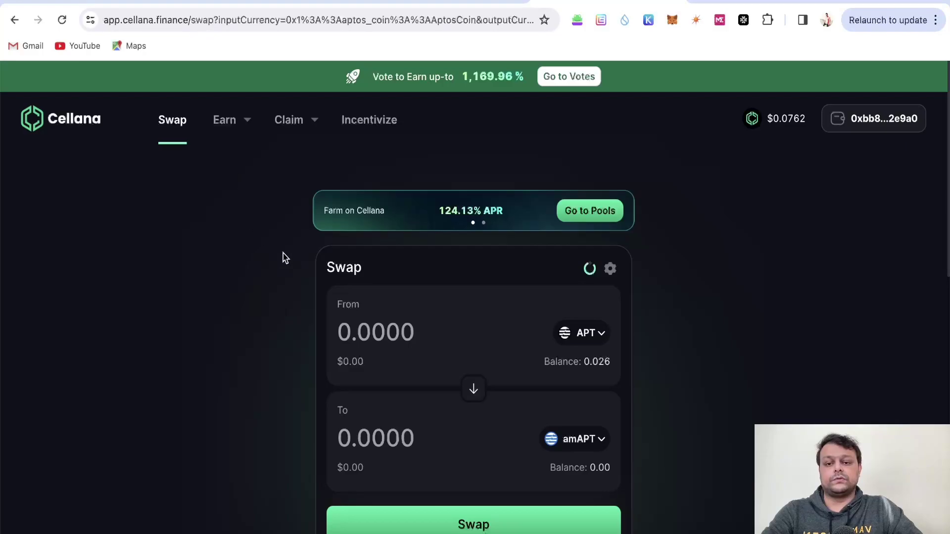
Open Earn > Liquidity and scroll the All Pools table's APRs and TVL, e.g. CELL/APT at 124.13%
{"action": "left_click", "coordinate": [221, 126]}
{"action": "left_click", "coordinate": [235, 171]}
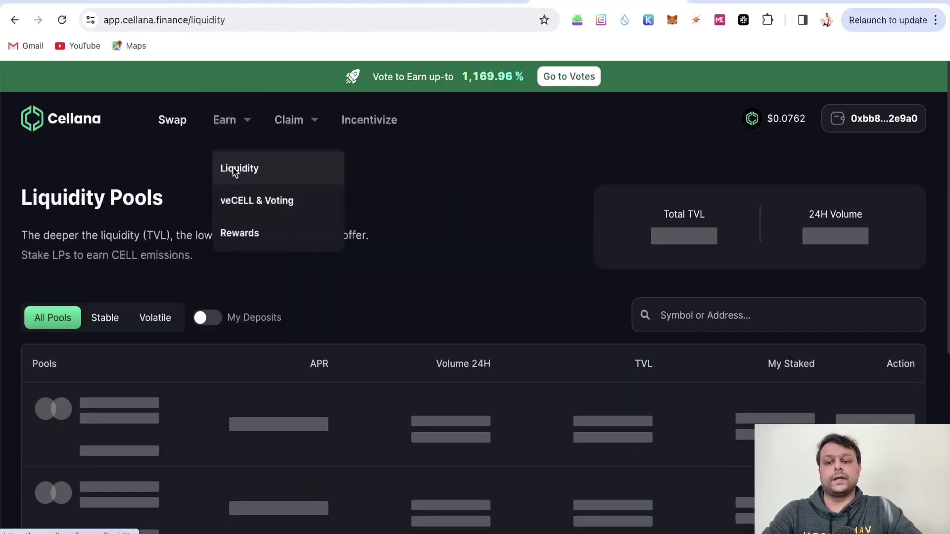
{"action": "scroll", "coordinate": [331, 246], "scroll_direction": "down", "scroll_amount": 1}
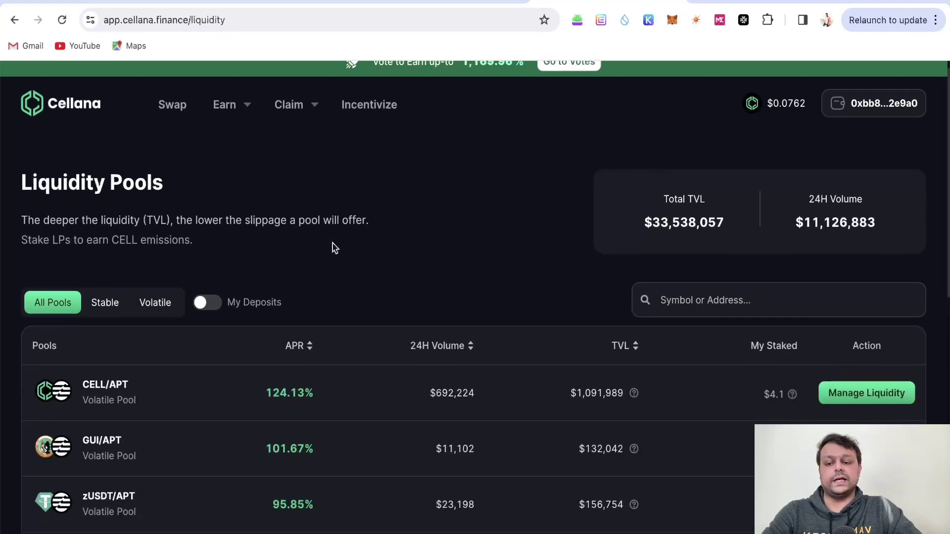
{"action": "scroll", "coordinate": [331, 247], "scroll_direction": "down", "scroll_amount": 1}
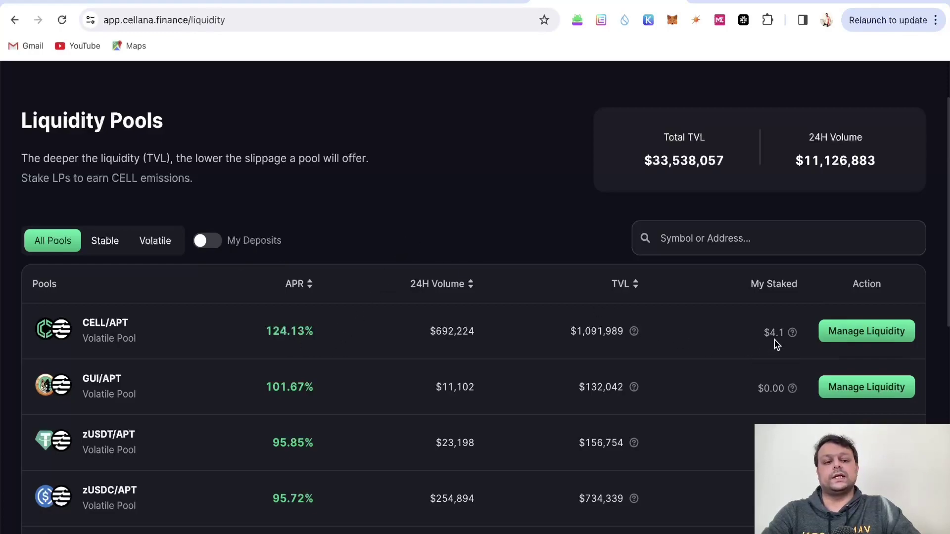
{"action": "scroll", "coordinate": [440, 250], "scroll_direction": "down", "scroll_amount": 2}
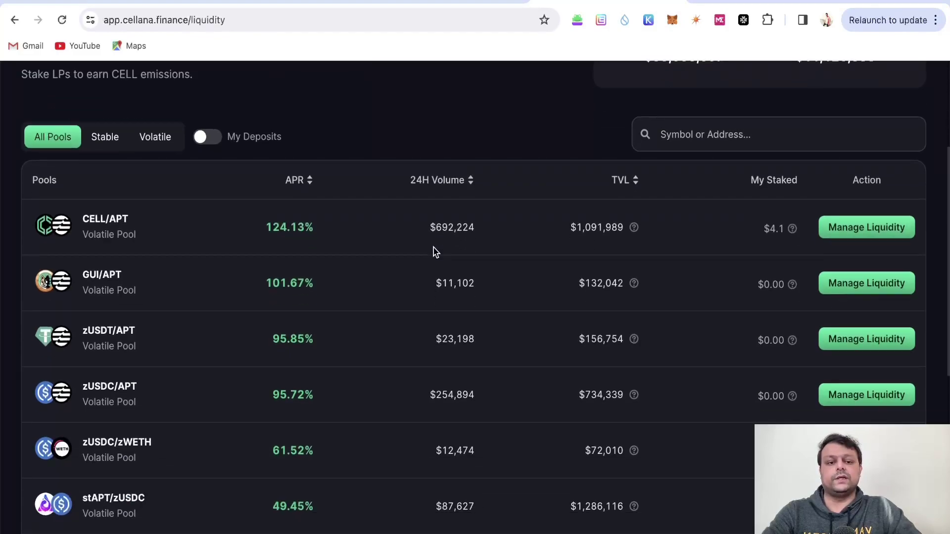
{"action": "scroll", "coordinate": [437, 253], "scroll_direction": "up", "scroll_amount": 1}
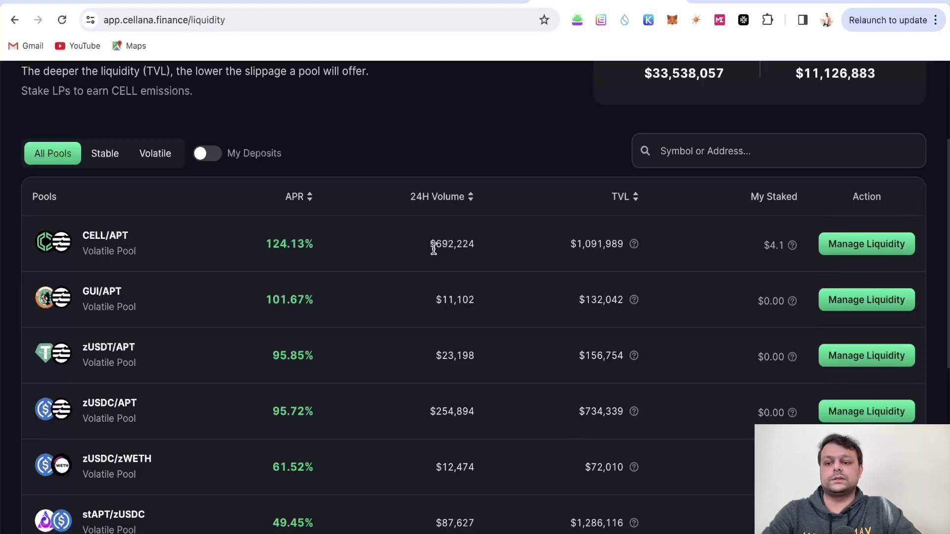
{"action": "scroll", "coordinate": [434, 249], "scroll_direction": "down", "scroll_amount": 1}
{"action": "scroll", "coordinate": [434, 249], "scroll_direction": "down", "scroll_amount": 1}
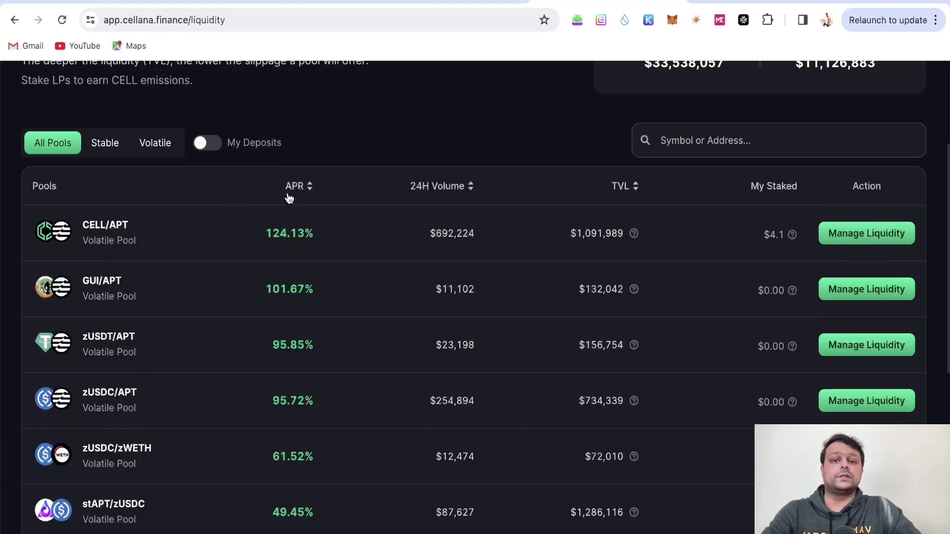
Filter the pools to Stable and review them, noting amAPT/APT's 5.45% APR
{"action": "left_click", "coordinate": [112, 153]}
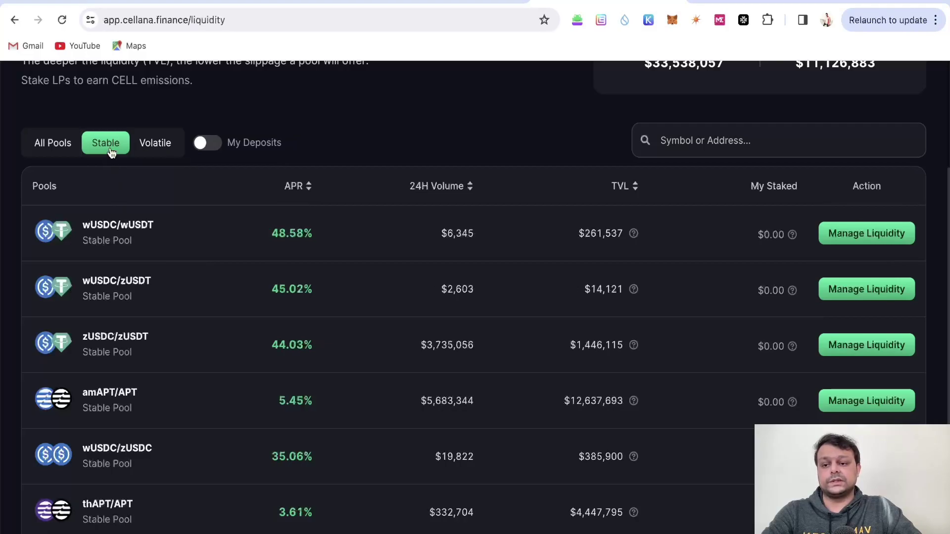
{"action": "scroll", "coordinate": [255, 279], "scroll_direction": "down", "scroll_amount": 5}
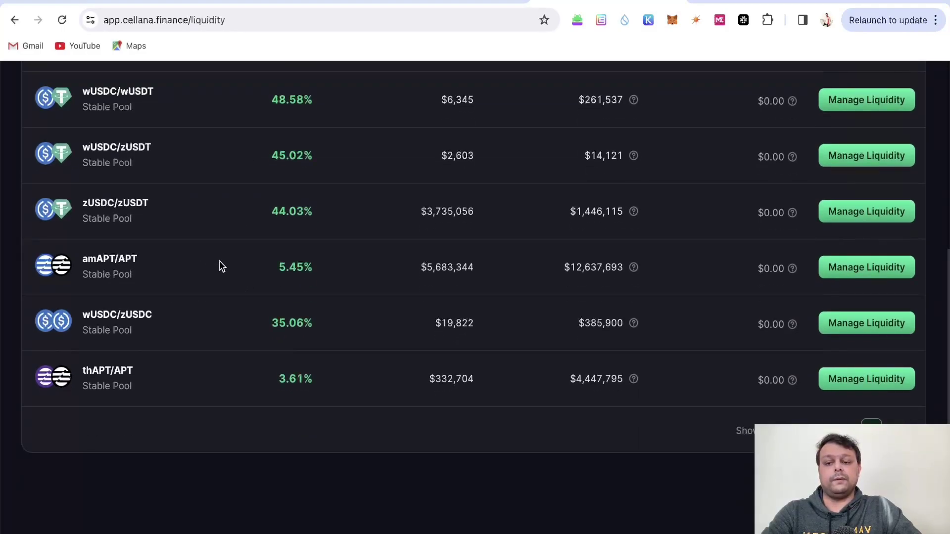
{"action": "scroll", "coordinate": [192, 272], "scroll_direction": "up", "scroll_amount": 4}
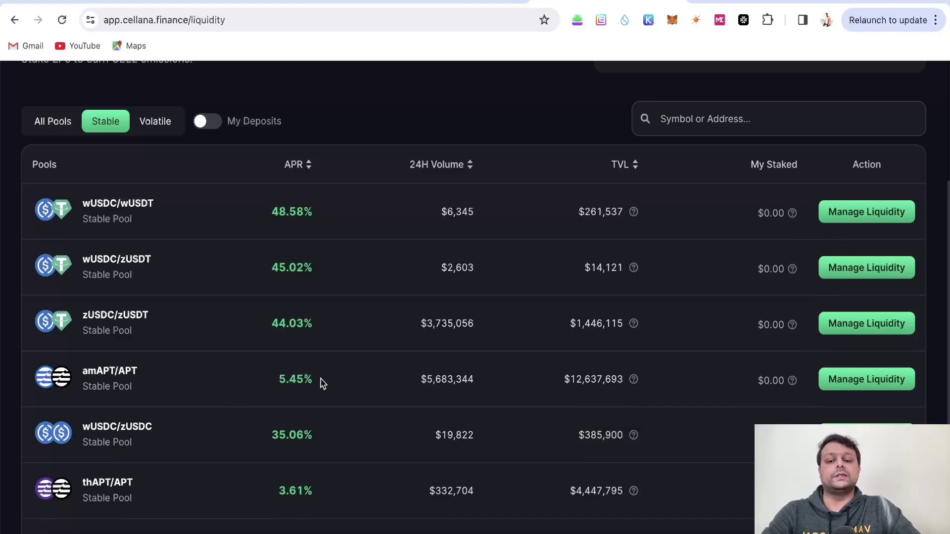
{"action": "left_click_drag", "start_coordinate": [317, 384], "coordinate": [277, 380]}
{"action": "left_click", "coordinate": [352, 353]}
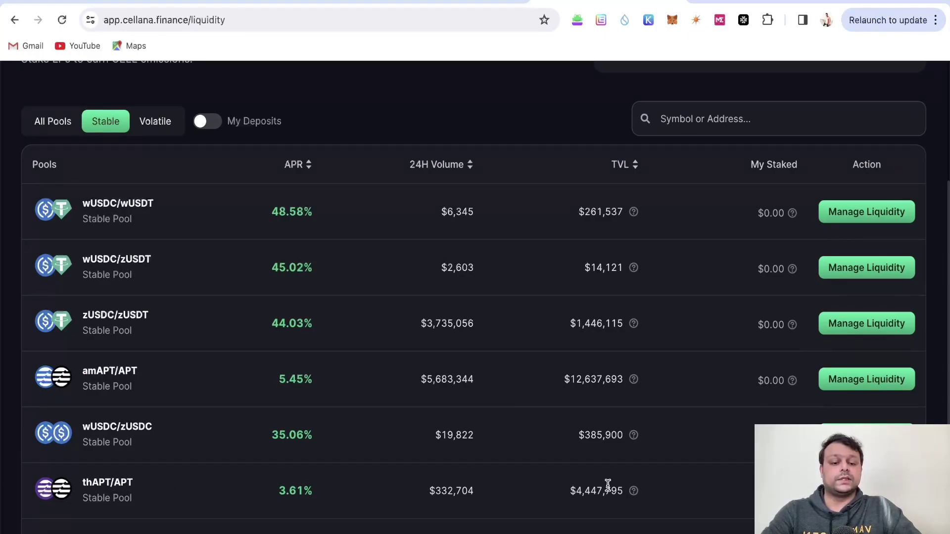
{"action": "scroll", "coordinate": [530, 439], "scroll_direction": "up", "scroll_amount": 3}
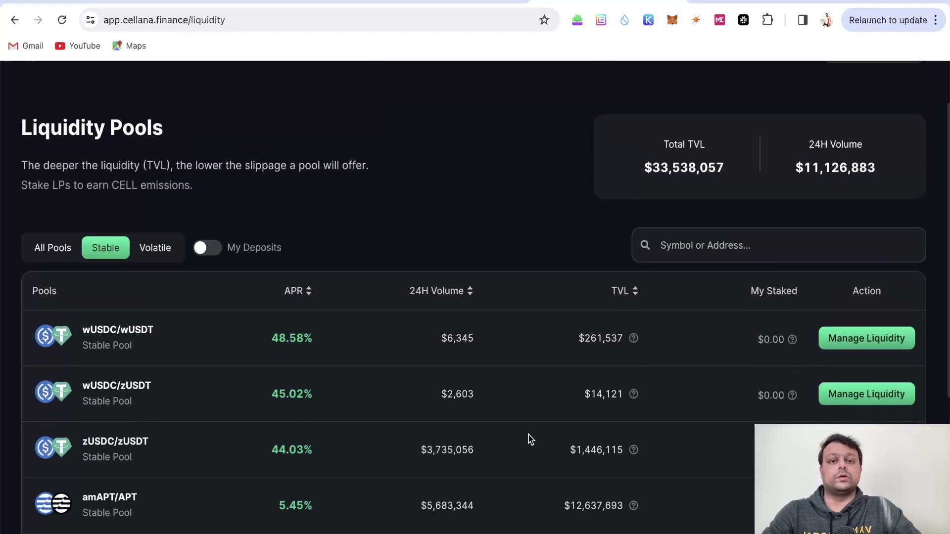
{"action": "scroll", "coordinate": [530, 439], "scroll_direction": "down", "scroll_amount": 1}
{"action": "scroll", "coordinate": [530, 439], "scroll_direction": "down", "scroll_amount": 2}
{"action": "scroll", "coordinate": [530, 439], "scroll_direction": "up", "scroll_amount": 4}
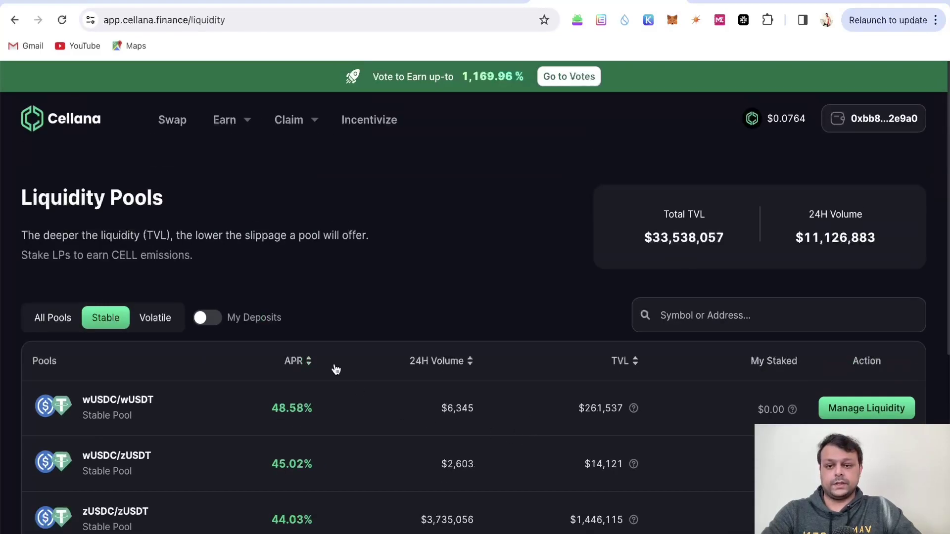
{"action": "mouse_move", "coordinate": [224, 120]}
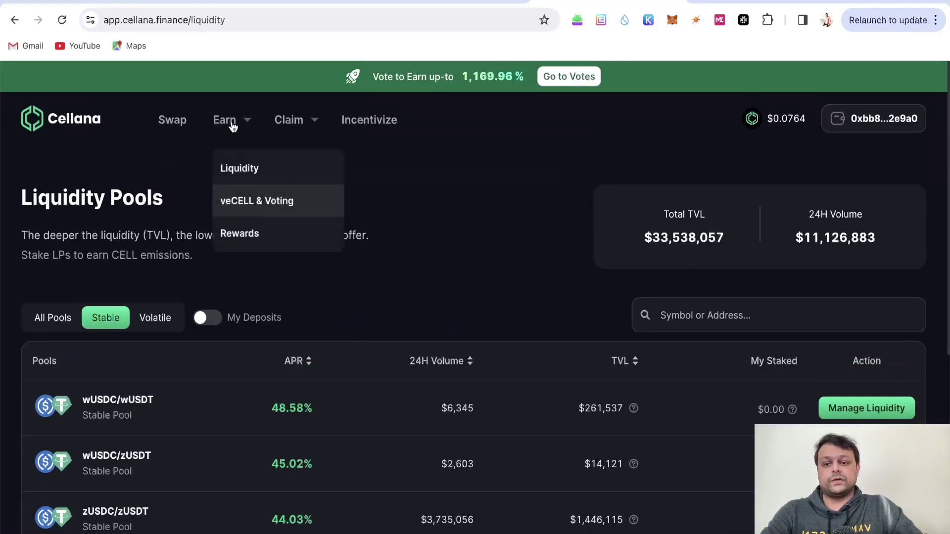
Switch the table back to All Pools and scroll the full pool list
{"action": "left_click", "coordinate": [60, 317]}
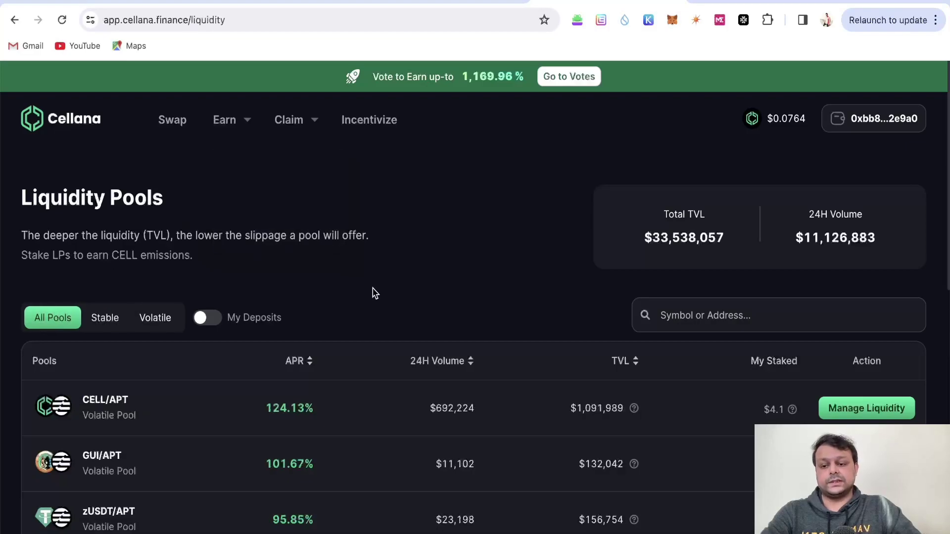
{"action": "scroll", "coordinate": [371, 293], "scroll_direction": "down", "scroll_amount": 2}
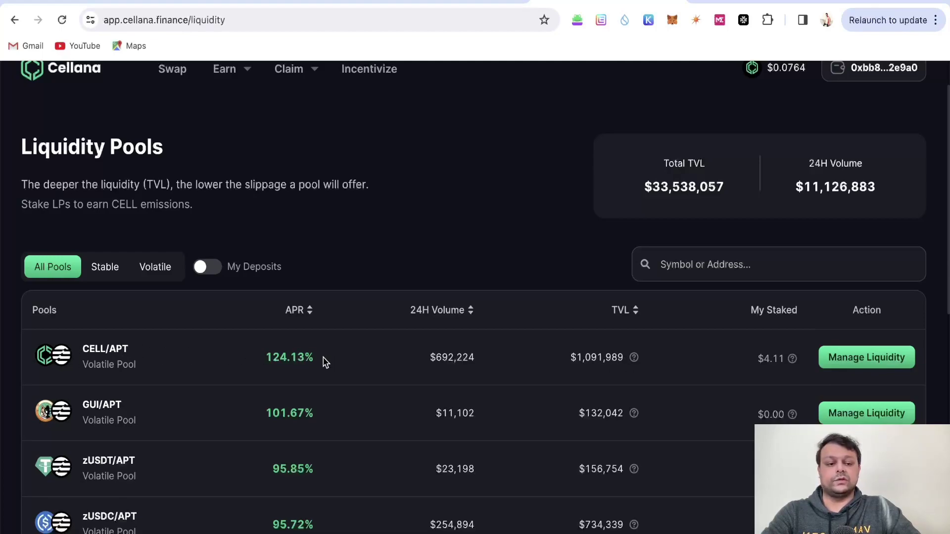
{"action": "scroll", "coordinate": [322, 362], "scroll_direction": "up", "scroll_amount": 2}
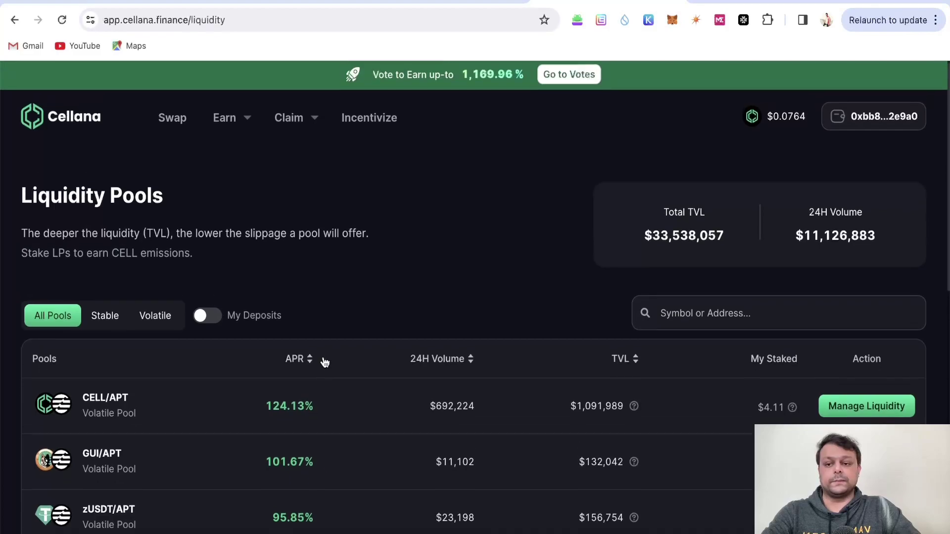
{"action": "left_click", "coordinate": [233, 131]}
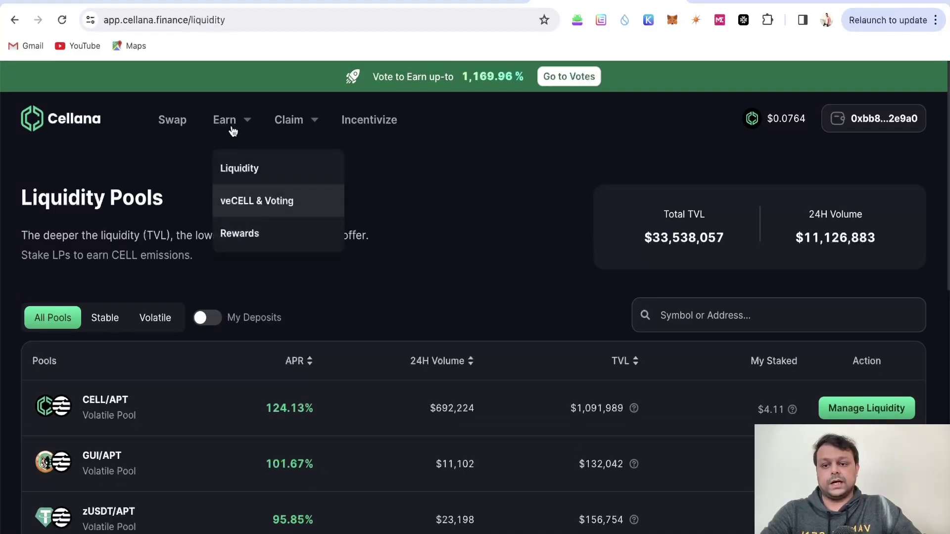
Open the veCELL & Voting page and scroll through the pool Votes table and back up
{"action": "left_click", "coordinate": [249, 201]}
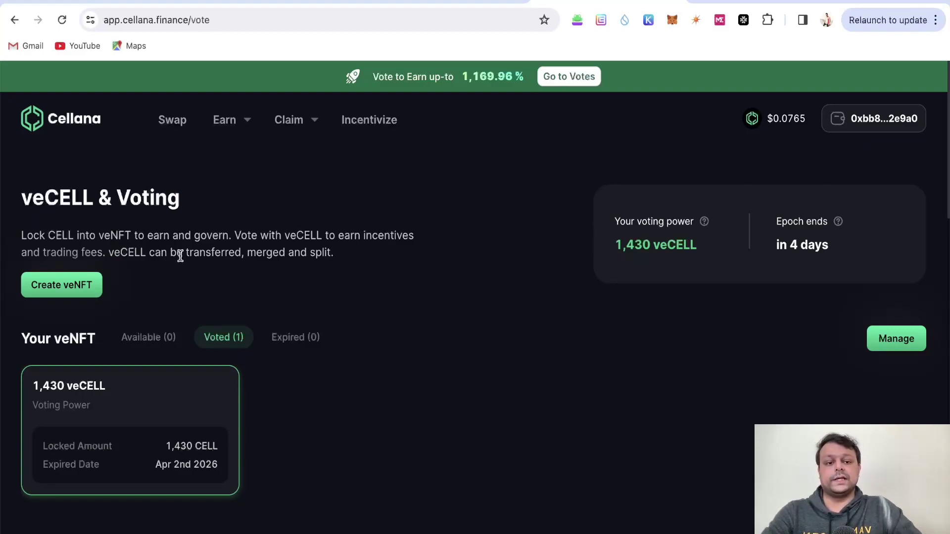
{"action": "scroll", "coordinate": [426, 317], "scroll_direction": "down", "scroll_amount": 3}
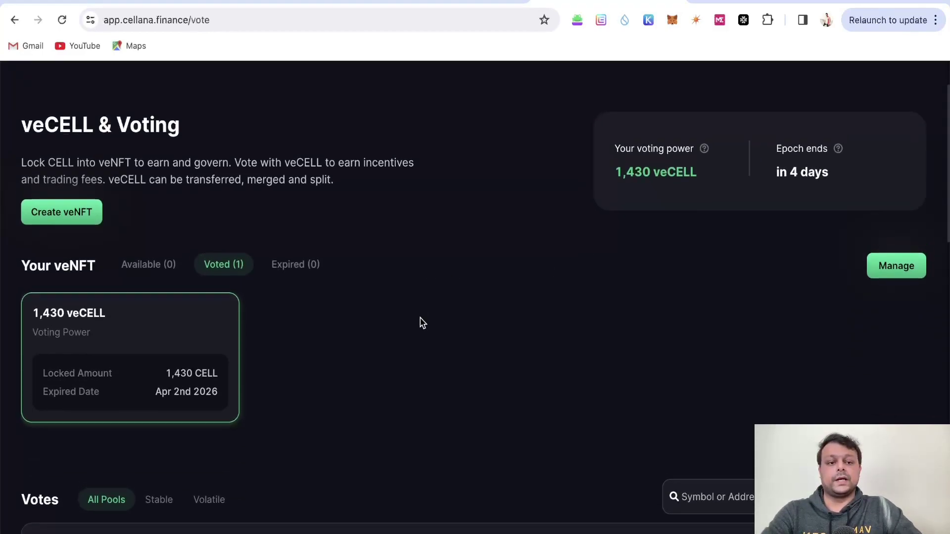
{"action": "scroll", "coordinate": [420, 323], "scroll_direction": "down", "scroll_amount": 2}
{"action": "scroll", "coordinate": [422, 322], "scroll_direction": "down", "scroll_amount": 1}
{"action": "scroll", "coordinate": [421, 322], "scroll_direction": "down", "scroll_amount": 1}
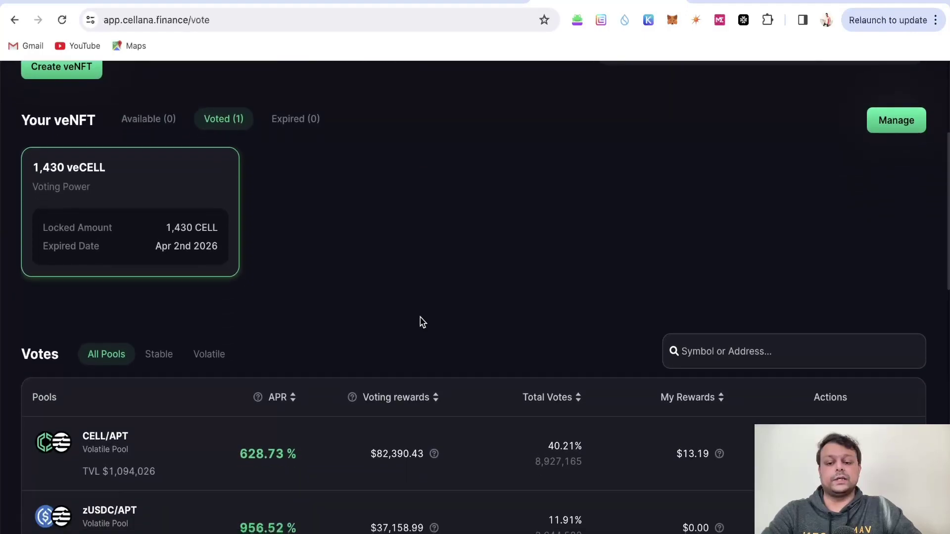
{"action": "scroll", "coordinate": [420, 321], "scroll_direction": "down", "scroll_amount": 1}
{"action": "scroll", "coordinate": [421, 320], "scroll_direction": "down", "scroll_amount": 1}
{"action": "scroll", "coordinate": [421, 322], "scroll_direction": "down", "scroll_amount": 1}
{"action": "scroll", "coordinate": [421, 321], "scroll_direction": "down", "scroll_amount": 1}
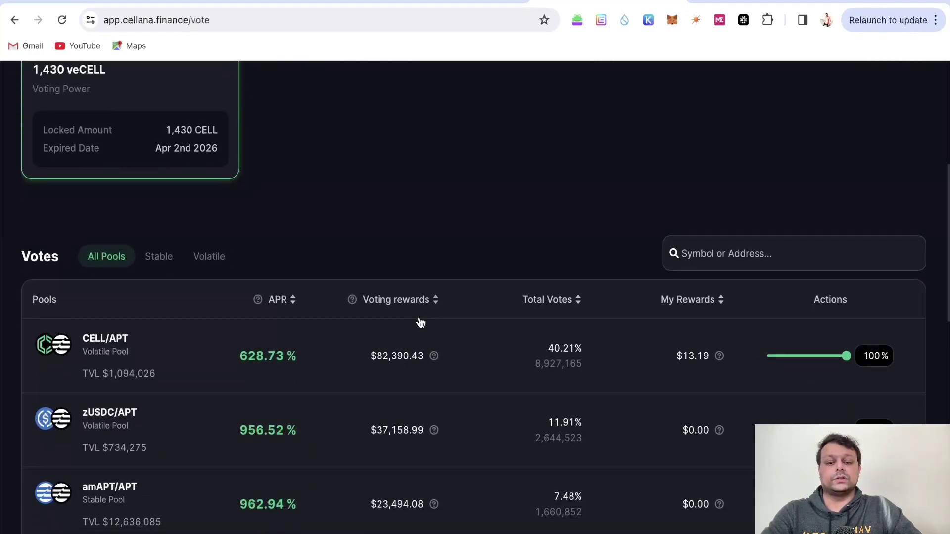
{"action": "scroll", "coordinate": [420, 322], "scroll_direction": "down", "scroll_amount": 1}
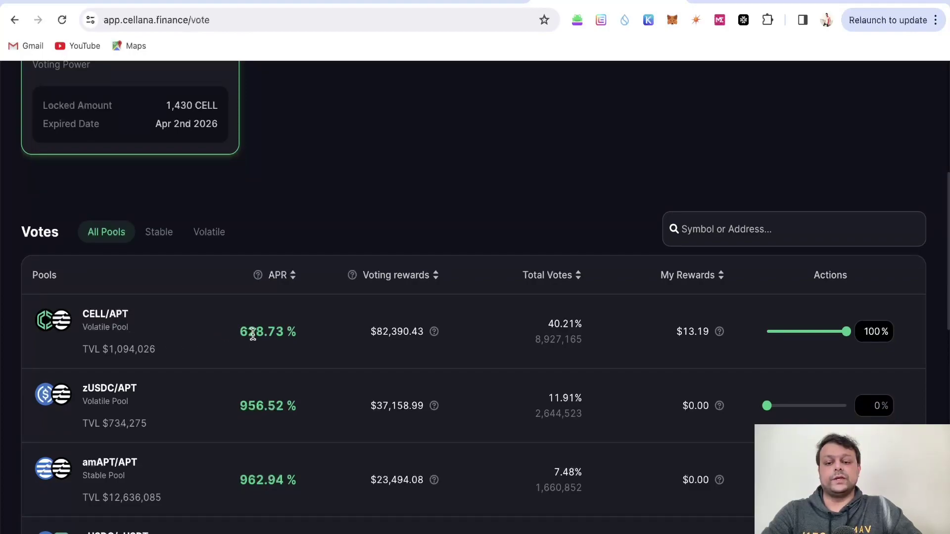
{"action": "scroll", "coordinate": [238, 334], "scroll_direction": "down", "scroll_amount": 1}
{"action": "scroll", "coordinate": [198, 328], "scroll_direction": "down", "scroll_amount": 1}
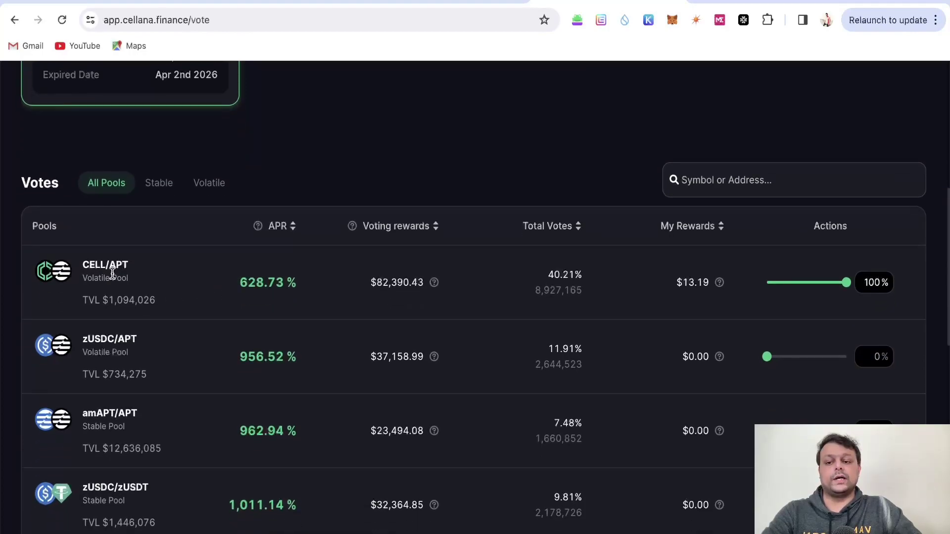
{"action": "scroll", "coordinate": [204, 349], "scroll_direction": "down", "scroll_amount": 1}
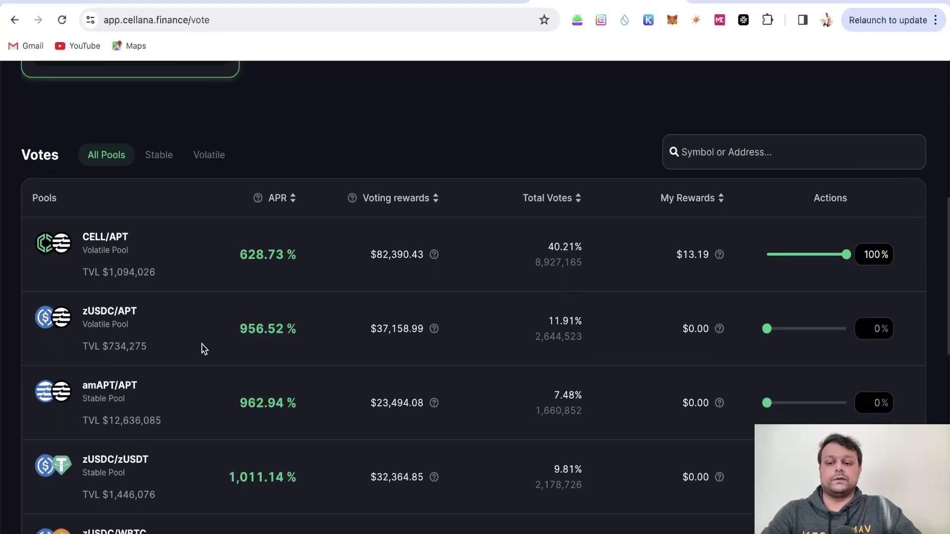
{"action": "scroll", "coordinate": [267, 356], "scroll_direction": "down", "scroll_amount": 5}
{"action": "scroll", "coordinate": [280, 396], "scroll_direction": "down", "scroll_amount": 3}
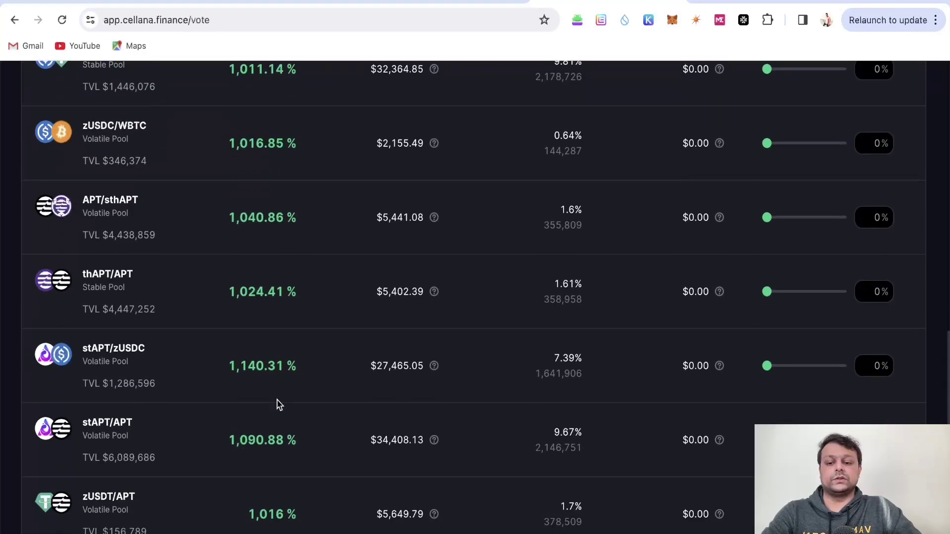
{"action": "scroll", "coordinate": [273, 347], "scroll_direction": "up", "scroll_amount": 5}
{"action": "scroll", "coordinate": [270, 321], "scroll_direction": "down", "scroll_amount": 5}
{"action": "scroll", "coordinate": [272, 399], "scroll_direction": "down", "scroll_amount": 5}
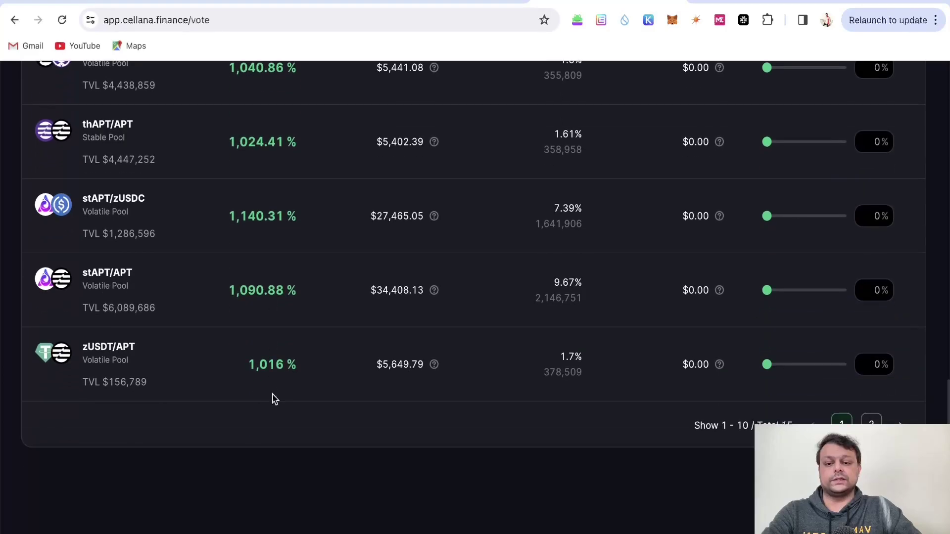
{"action": "scroll", "coordinate": [271, 397], "scroll_direction": "up", "scroll_amount": 15}
{"action": "scroll", "coordinate": [297, 361], "scroll_direction": "up", "scroll_amount": 2}
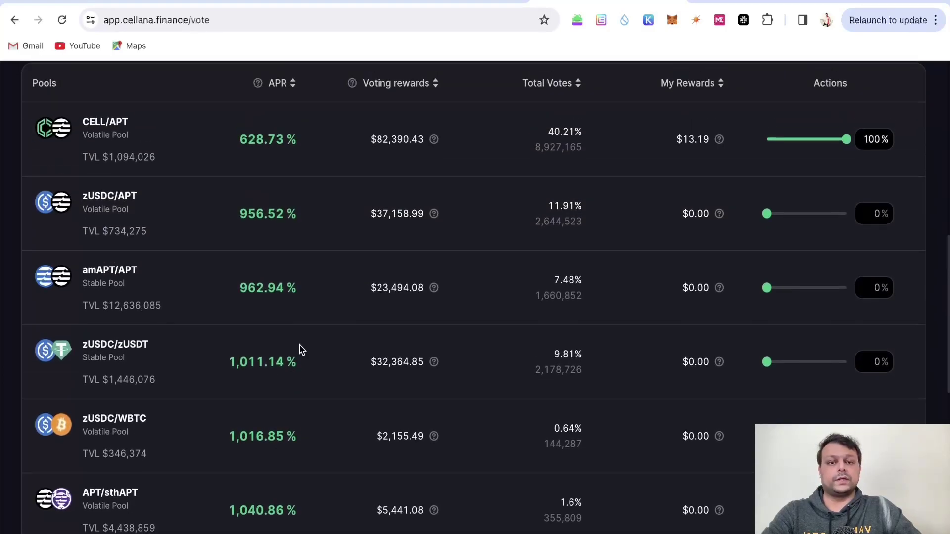
{"action": "scroll", "coordinate": [300, 347], "scroll_direction": "up", "scroll_amount": 1}
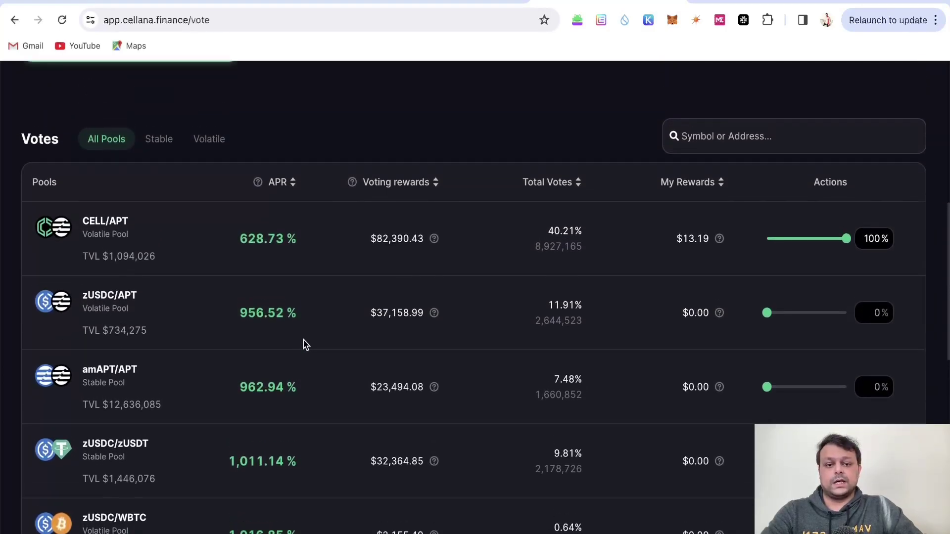
{"action": "scroll", "coordinate": [302, 345], "scroll_direction": "up", "scroll_amount": 1}
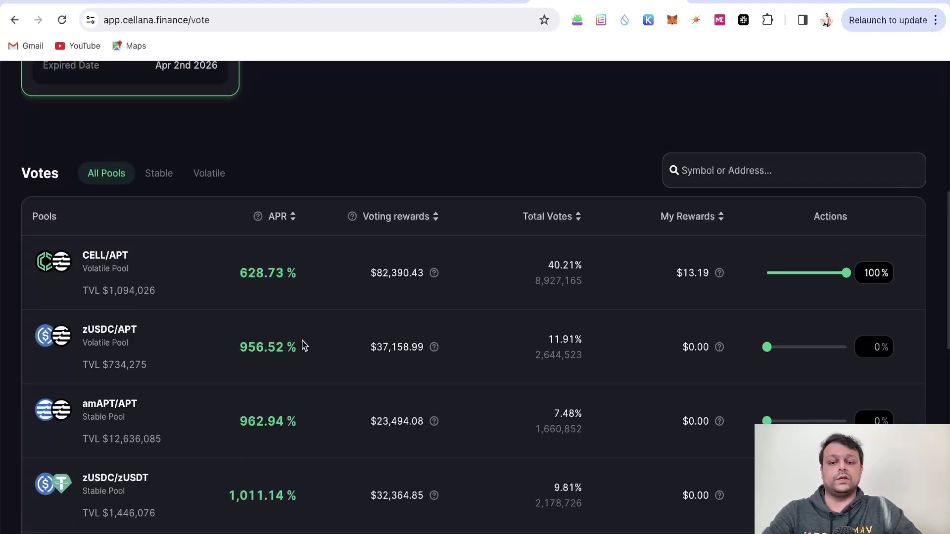
{"action": "scroll", "coordinate": [188, 324], "scroll_direction": "up", "scroll_amount": 1}
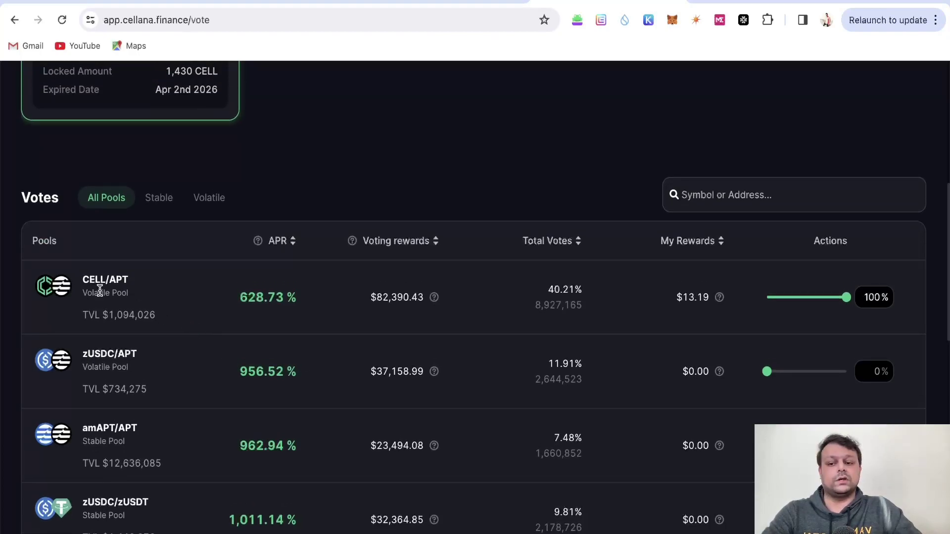
{"action": "scroll", "coordinate": [165, 306], "scroll_direction": "up", "scroll_amount": 3}
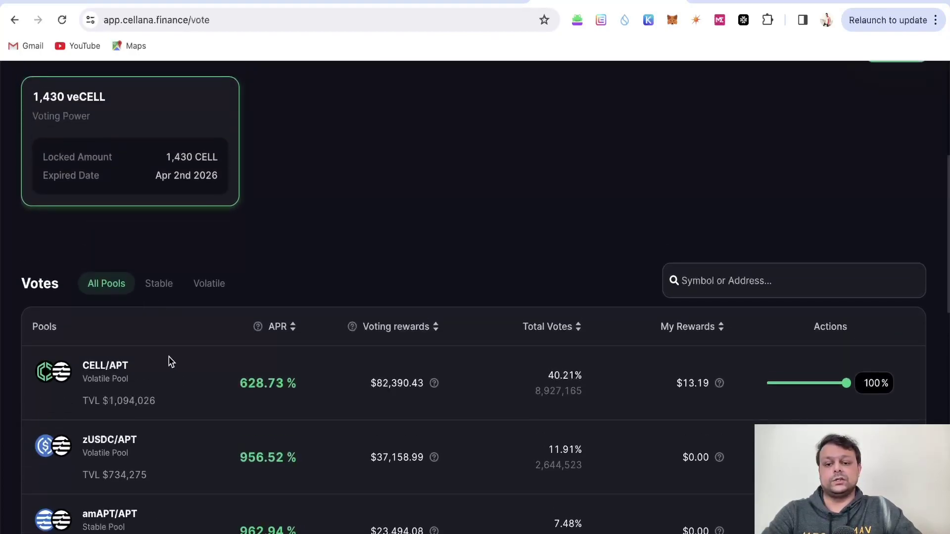
{"action": "scroll", "coordinate": [196, 360], "scroll_direction": "up", "scroll_amount": 3}
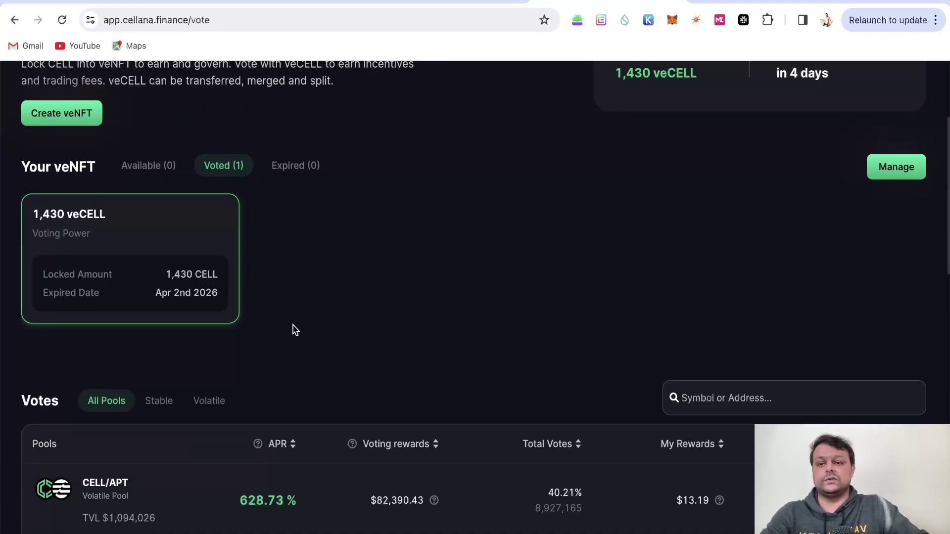
{"action": "scroll", "coordinate": [296, 317], "scroll_direction": "up", "scroll_amount": 3}
{"action": "scroll", "coordinate": [225, 257], "scroll_direction": "up", "scroll_amount": 2}
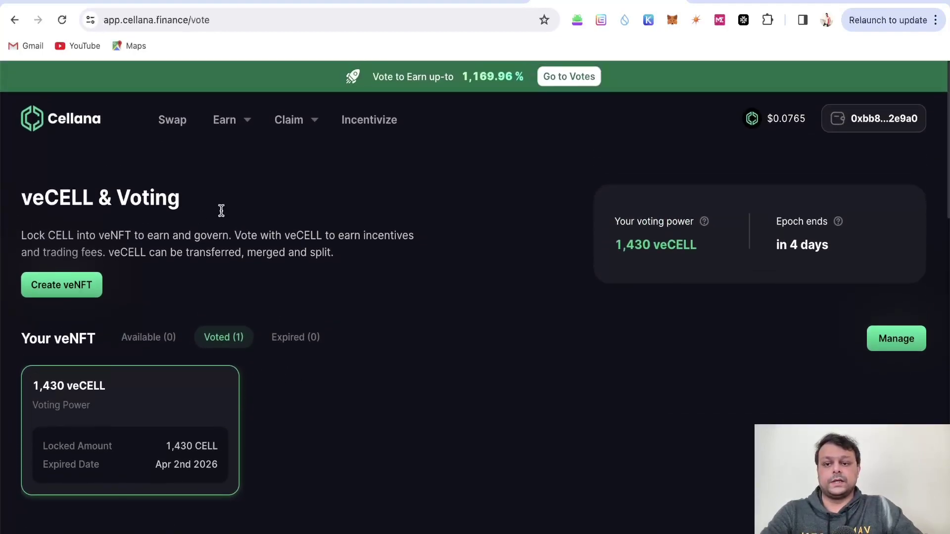
Open the Rewards page and review the Voting and Liquidity Rewards sections
{"action": "mouse_move", "coordinate": [225, 120]}
{"action": "left_click", "coordinate": [238, 233]}
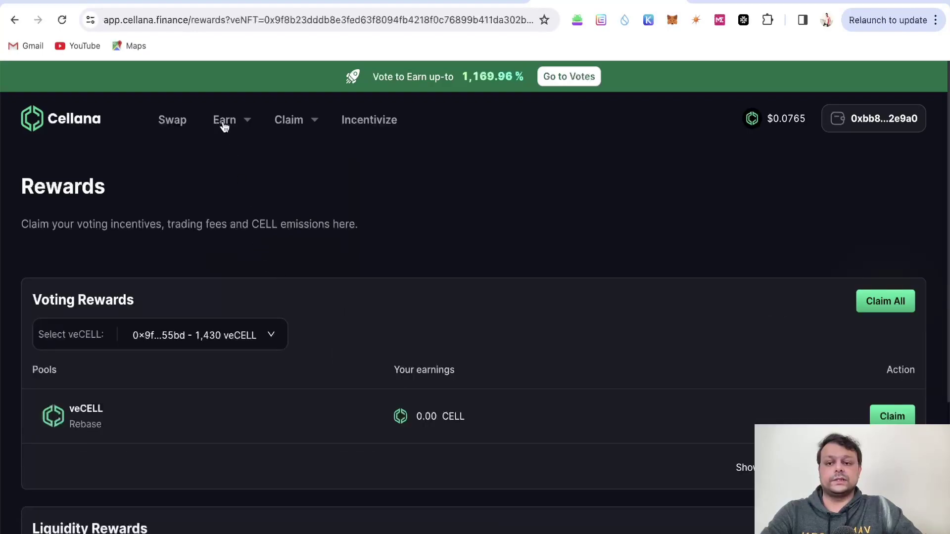
{"action": "scroll", "coordinate": [297, 260], "scroll_direction": "down", "scroll_amount": 2}
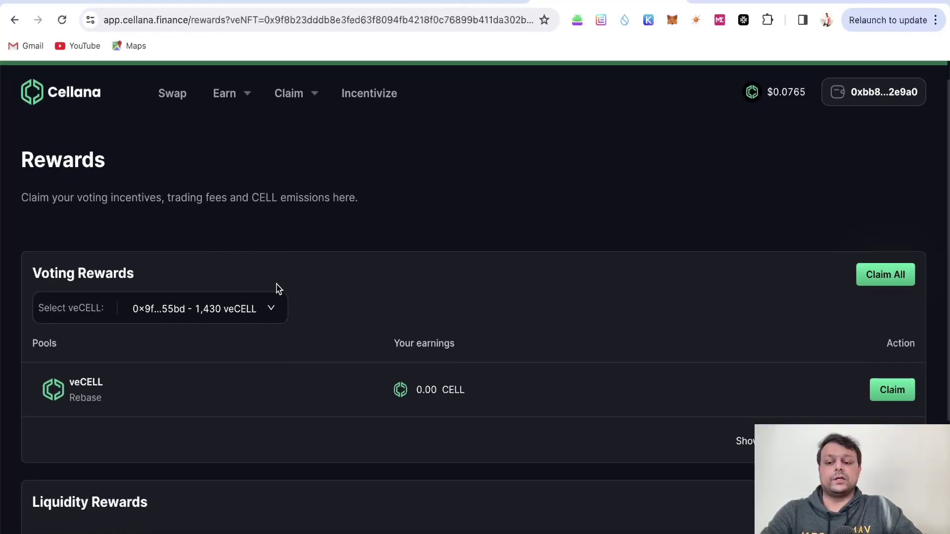
{"action": "scroll", "coordinate": [531, 321], "scroll_direction": "down", "scroll_amount": 1}
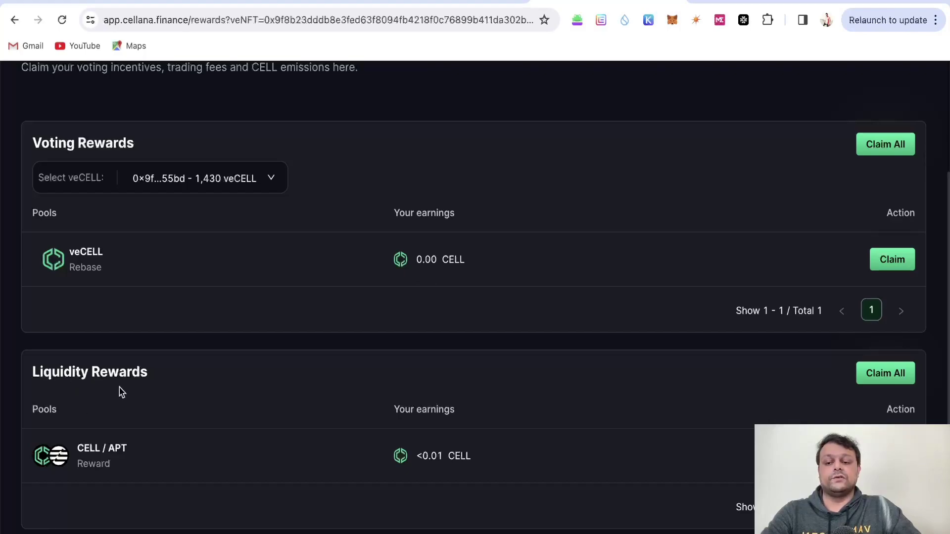
{"action": "scroll", "coordinate": [464, 460], "scroll_direction": "up", "scroll_amount": 3}
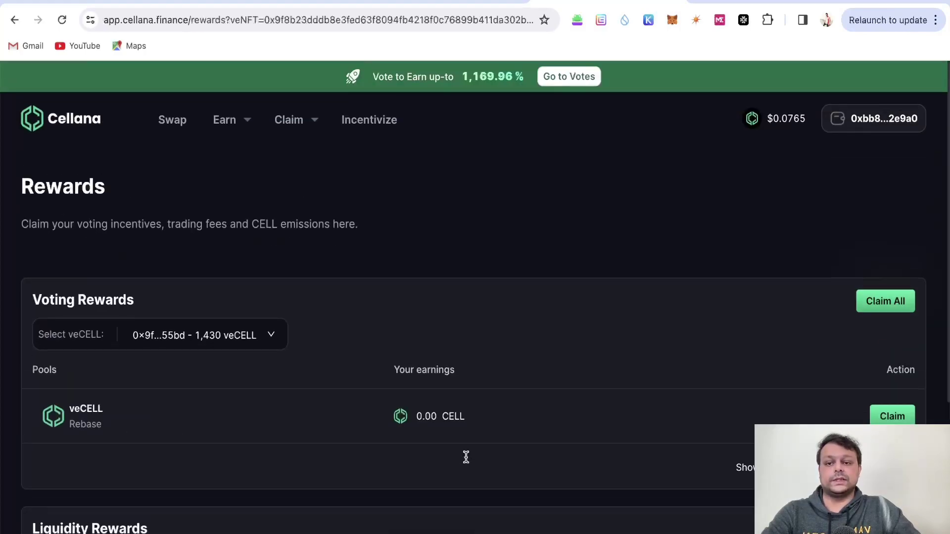
{"action": "left_click", "coordinate": [303, 126]}
Open the Public Sale Vesting page and scroll through the CELL and veCELL vesting schedule
{"action": "left_click", "coordinate": [307, 170]}
{"action": "scroll", "coordinate": [381, 259], "scroll_direction": "down", "scroll_amount": 1}
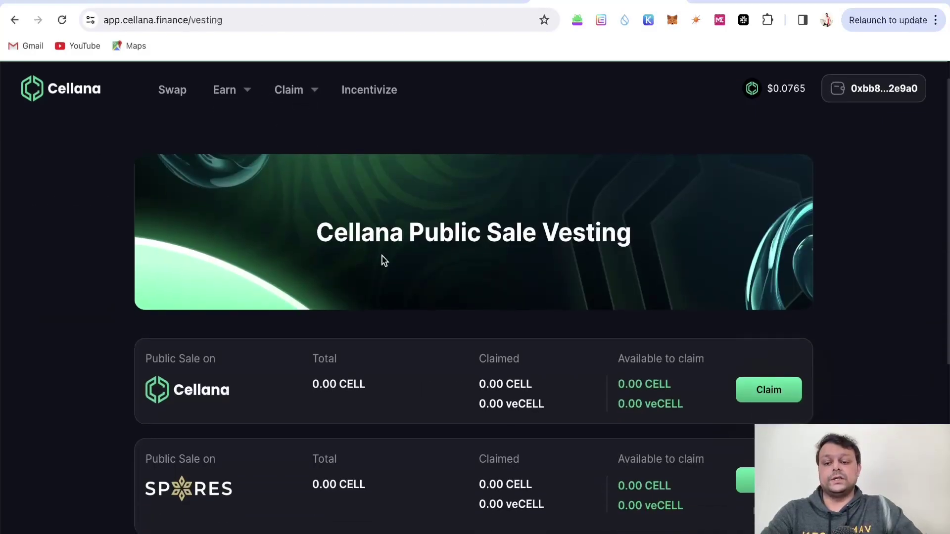
{"action": "scroll", "coordinate": [395, 270], "scroll_direction": "down", "scroll_amount": 2}
{"action": "scroll", "coordinate": [395, 270], "scroll_direction": "up", "scroll_amount": 2}
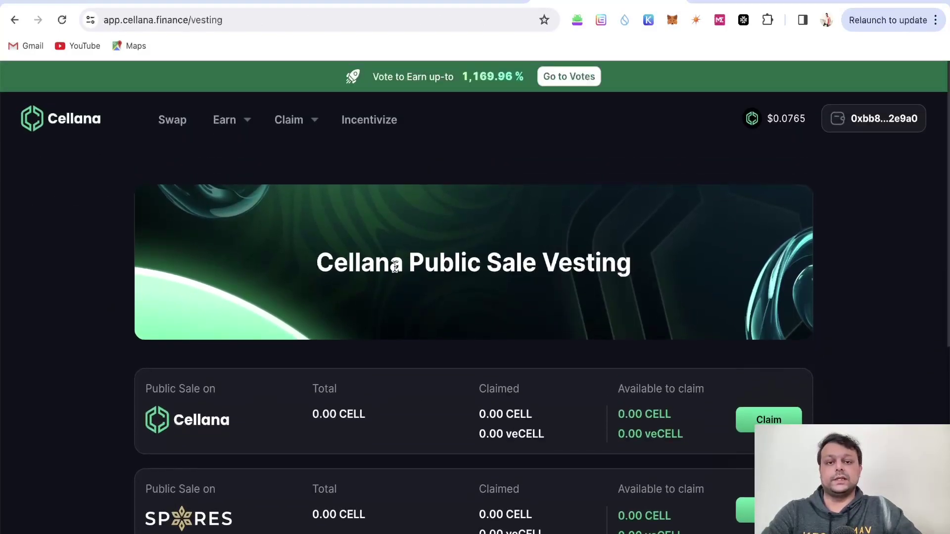
{"action": "scroll", "coordinate": [365, 259], "scroll_direction": "down", "scroll_amount": 1}
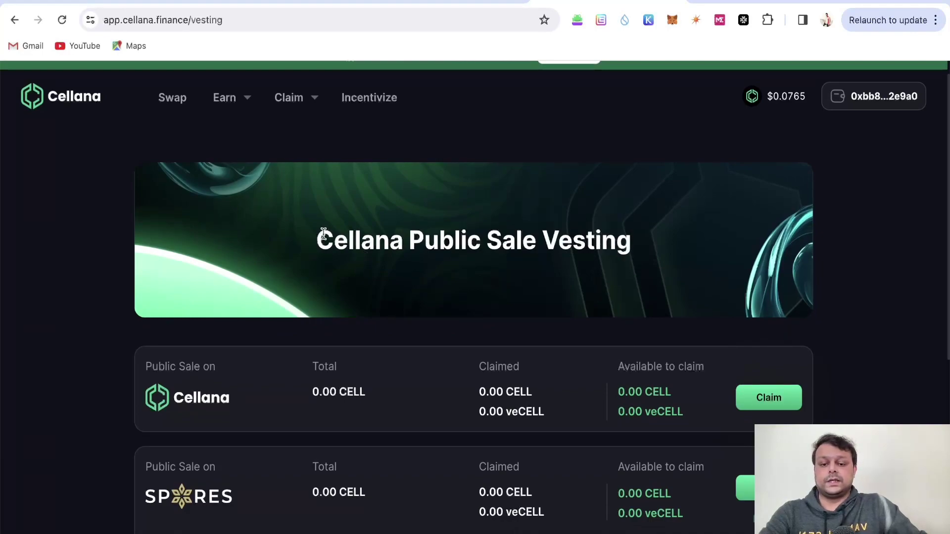
{"action": "scroll", "coordinate": [339, 286], "scroll_direction": "down", "scroll_amount": 2}
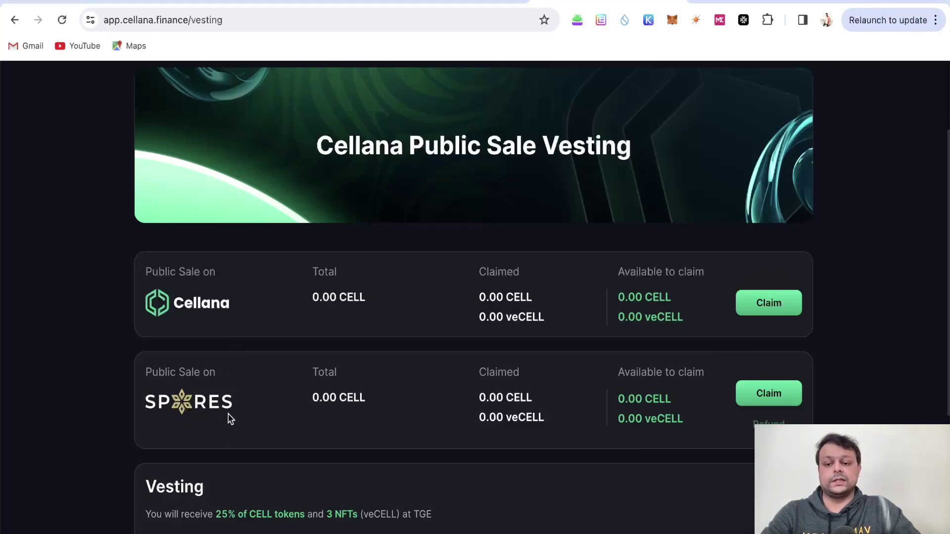
{"action": "scroll", "coordinate": [259, 410], "scroll_direction": "down", "scroll_amount": 1}
{"action": "scroll", "coordinate": [260, 407], "scroll_direction": "down", "scroll_amount": 3}
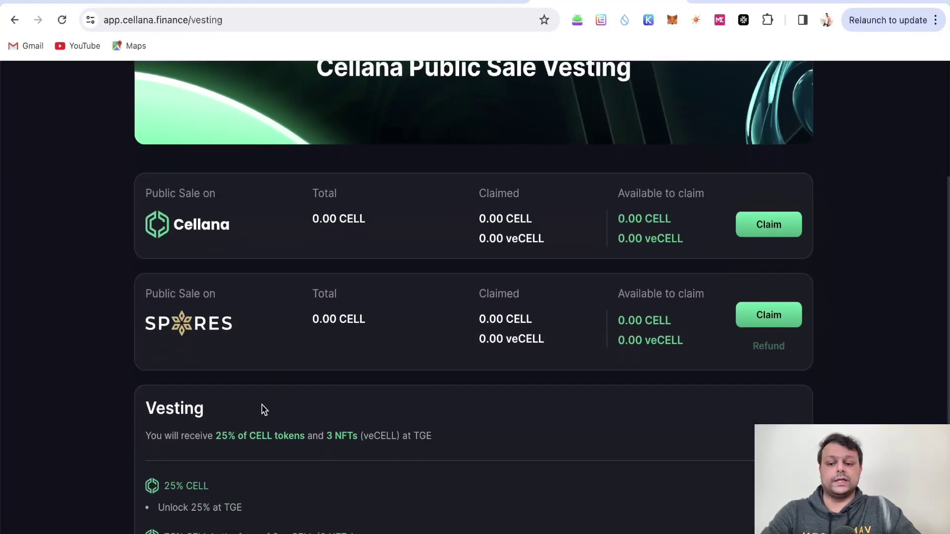
{"action": "scroll", "coordinate": [262, 403], "scroll_direction": "down", "scroll_amount": 4}
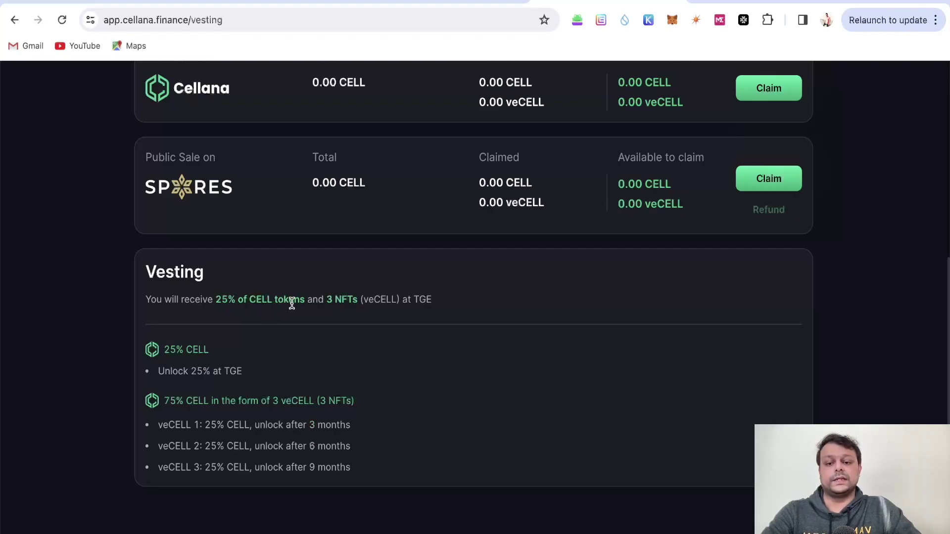
{"action": "scroll", "coordinate": [335, 355], "scroll_direction": "up", "scroll_amount": 1}
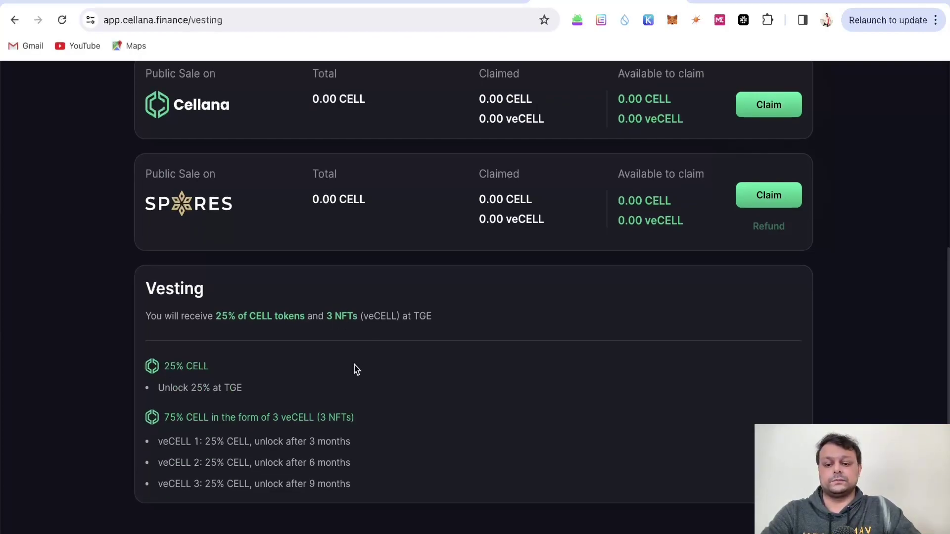
{"action": "scroll", "coordinate": [354, 371], "scroll_direction": "down", "scroll_amount": 1}
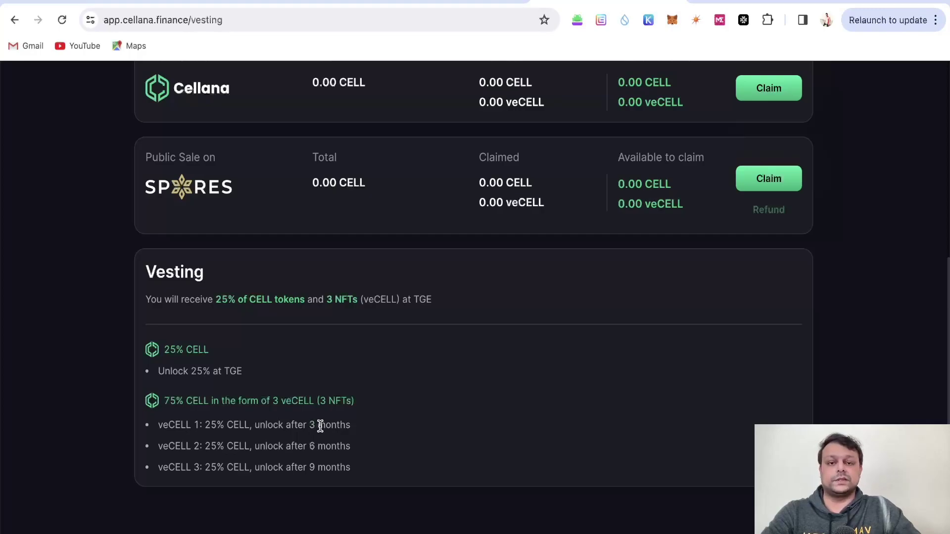
{"action": "scroll", "coordinate": [360, 469], "scroll_direction": "up", "scroll_amount": 2}
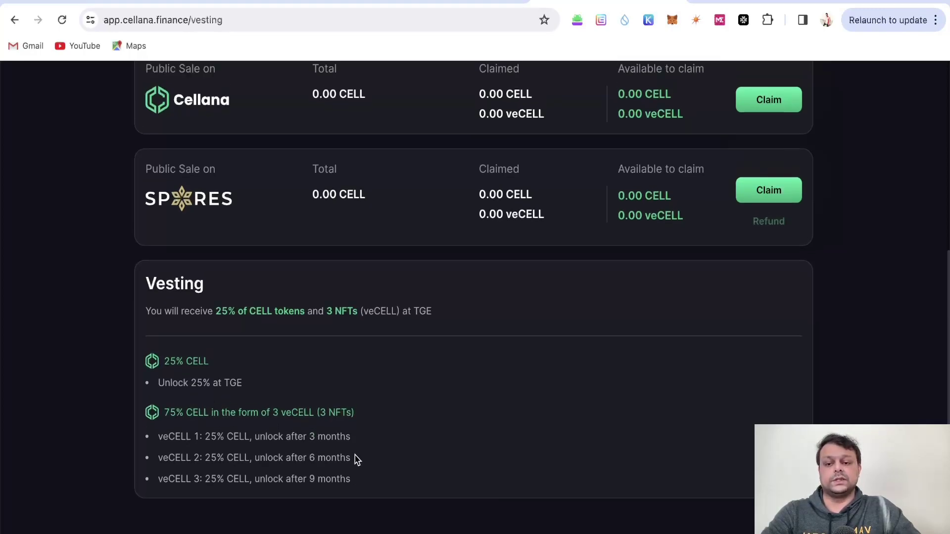
{"action": "scroll", "coordinate": [354, 459], "scroll_direction": "up", "scroll_amount": 4}
{"action": "scroll", "coordinate": [354, 456], "scroll_direction": "down", "scroll_amount": 4}
{"action": "scroll", "coordinate": [254, 429], "scroll_direction": "up", "scroll_amount": 4}
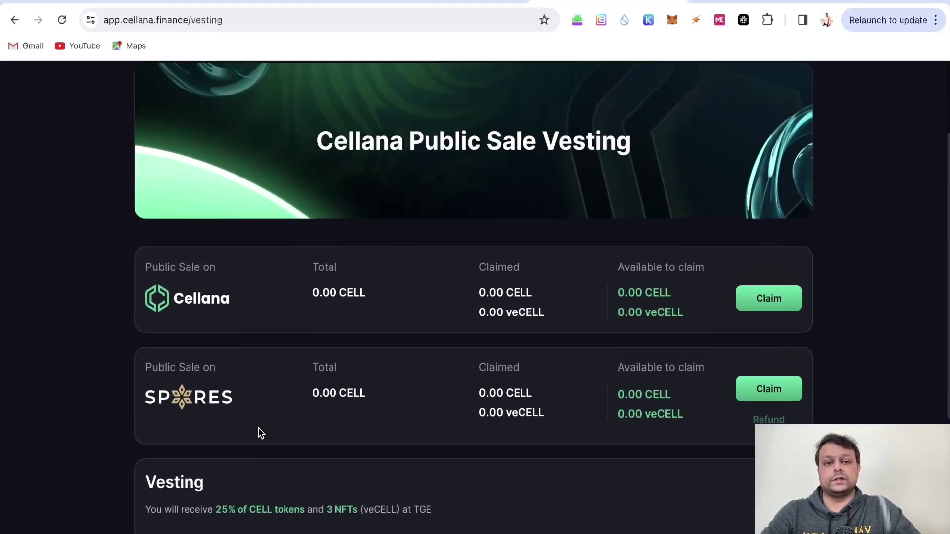
{"action": "scroll", "coordinate": [260, 433], "scroll_direction": "up", "scroll_amount": 3}
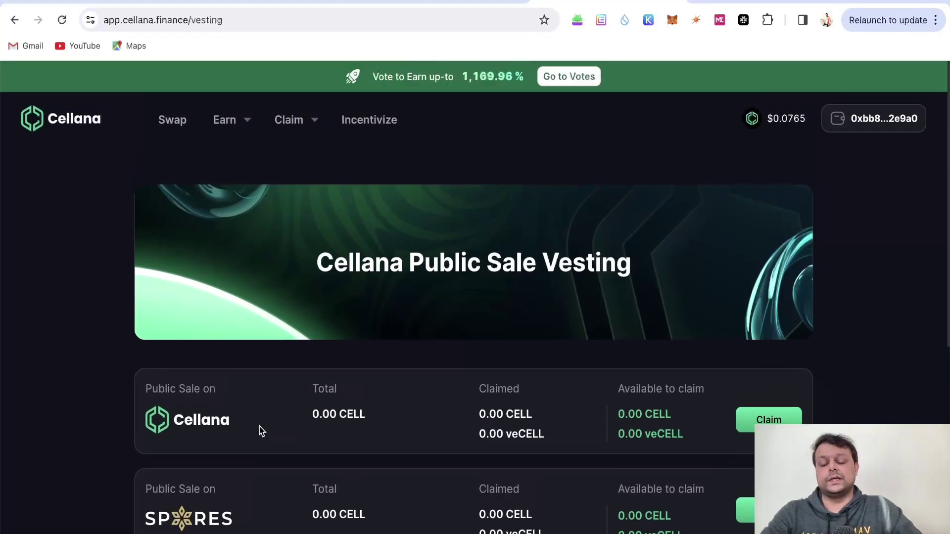
{"action": "scroll", "coordinate": [261, 432], "scroll_direction": "down", "scroll_amount": 3}
{"action": "scroll", "coordinate": [263, 431], "scroll_direction": "down", "scroll_amount": 3}
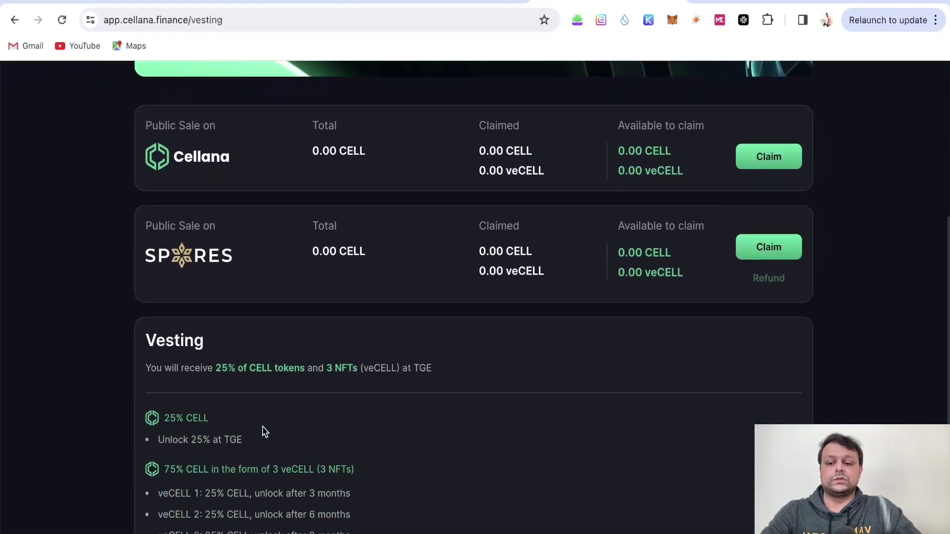
{"action": "scroll", "coordinate": [262, 430], "scroll_direction": "up", "scroll_amount": 3}
{"action": "scroll", "coordinate": [265, 431], "scroll_direction": "up", "scroll_amount": 3}
{"action": "scroll", "coordinate": [261, 433], "scroll_direction": "down", "scroll_amount": 1}
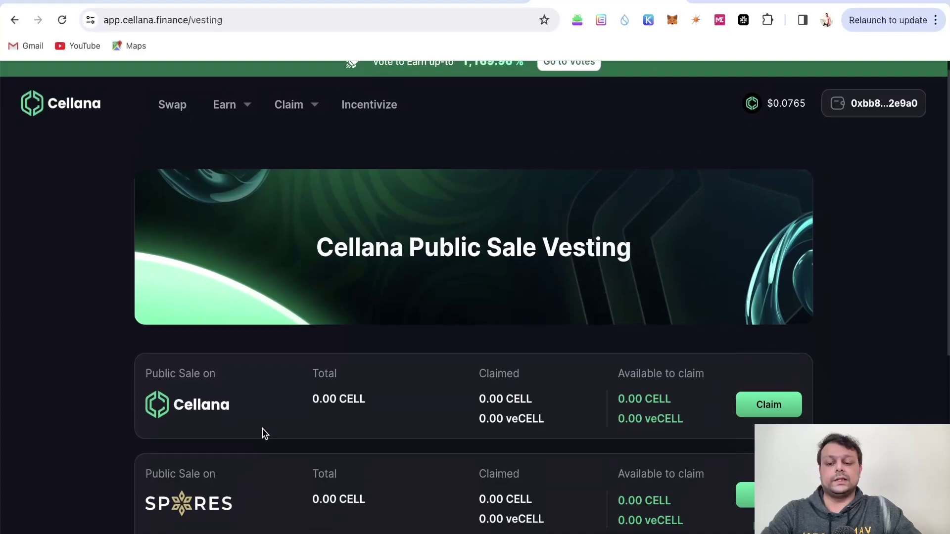
{"action": "scroll", "coordinate": [295, 425], "scroll_direction": "down", "scroll_amount": 5}
{"action": "mouse_move", "coordinate": [360, 464]}
{"action": "left_mouse_down"}
{"action": "mouse_move", "coordinate": [186, 388]}
{"action": "mouse_move", "coordinate": [218, 371]}
{"action": "left_mouse_up"}
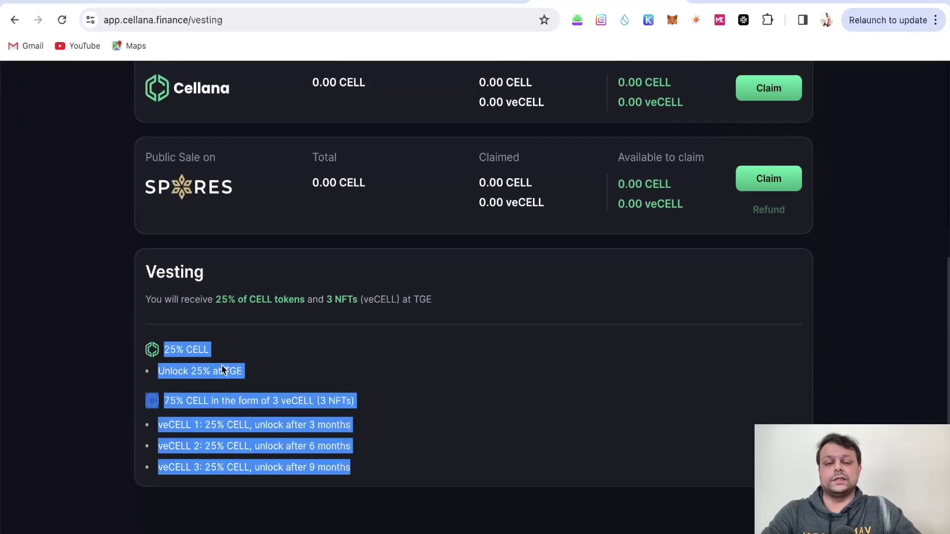
{"action": "left_click", "coordinate": [218, 371]}
{"action": "scroll", "coordinate": [411, 395], "scroll_direction": "up", "scroll_amount": 1}
{"action": "scroll", "coordinate": [376, 389], "scroll_direction": "up", "scroll_amount": 5}
Open Claim > Airdrops and review each round's veCELL, including 1,430 claimed for Defi Aptos Users
{"action": "mouse_move", "coordinate": [295, 120]}
{"action": "left_click", "coordinate": [342, 195]}
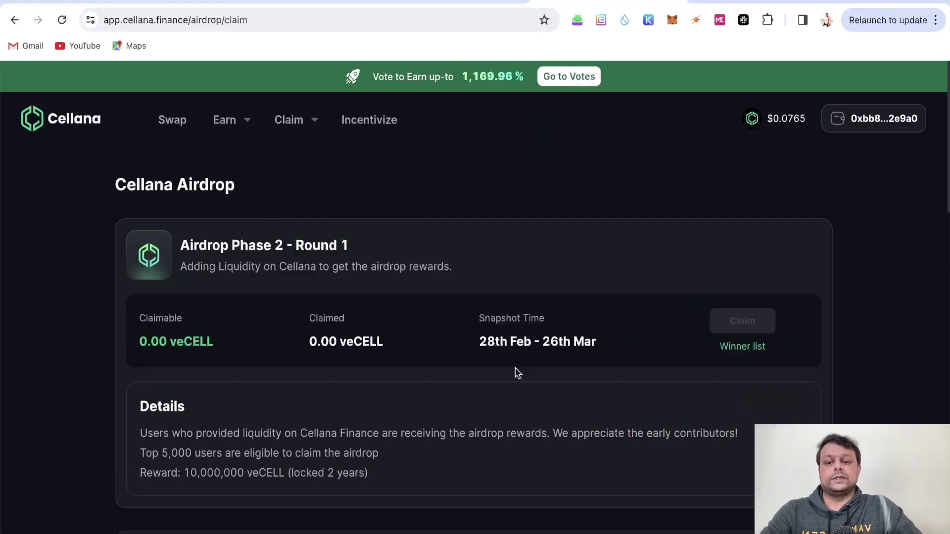
{"action": "scroll", "coordinate": [396, 356], "scroll_direction": "down", "scroll_amount": 2}
{"action": "scroll", "coordinate": [404, 361], "scroll_direction": "down", "scroll_amount": 9}
{"action": "scroll", "coordinate": [396, 361], "scroll_direction": "down", "scroll_amount": 6}
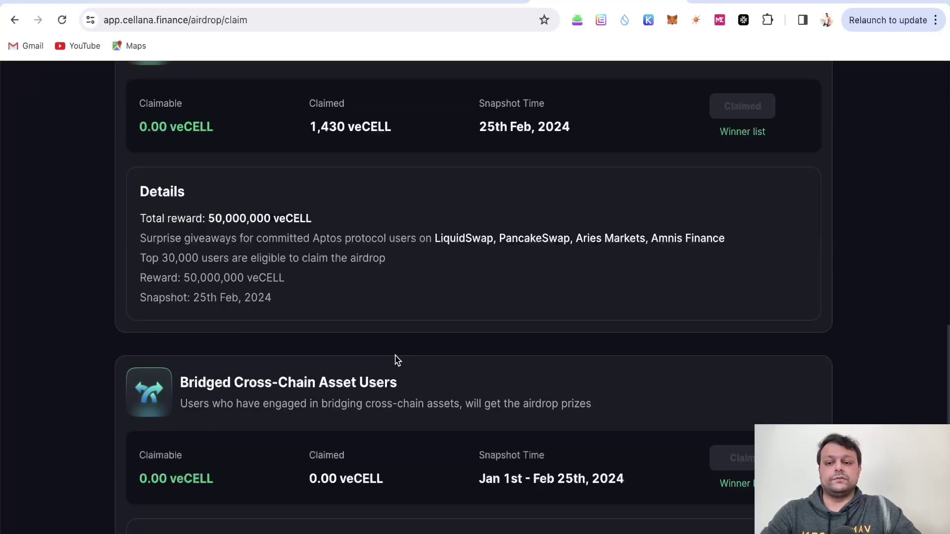
{"action": "scroll", "coordinate": [386, 361], "scroll_direction": "up", "scroll_amount": 3}
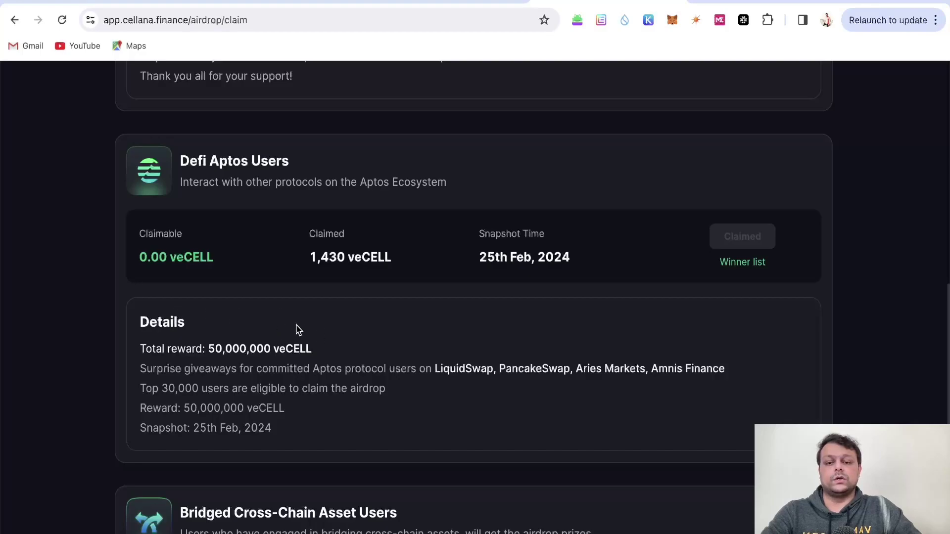
{"action": "scroll", "coordinate": [110, 249], "scroll_direction": "up", "scroll_amount": 2}
{"action": "scroll", "coordinate": [377, 326], "scroll_direction": "up", "scroll_amount": 10}
{"action": "scroll", "coordinate": [376, 326], "scroll_direction": "down", "scroll_amount": 10}
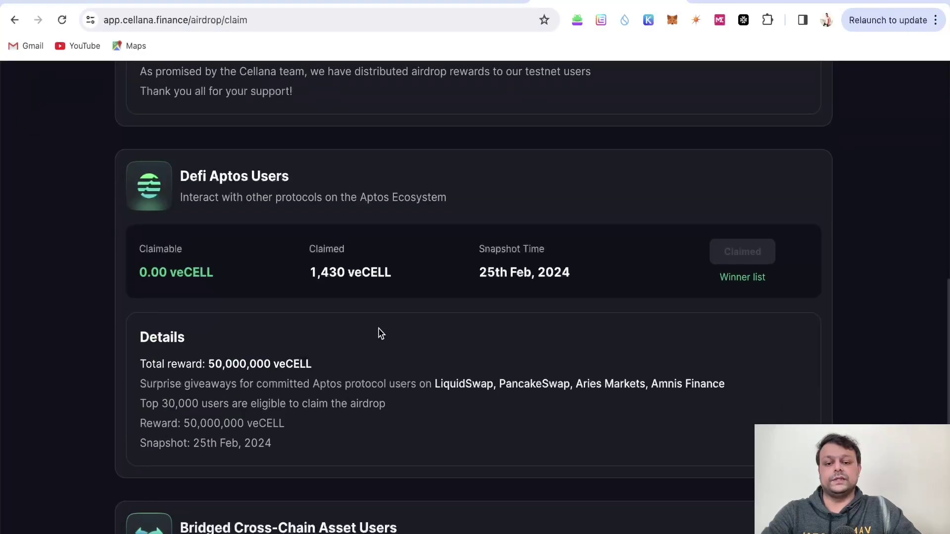
{"action": "scroll", "coordinate": [380, 333], "scroll_direction": "up", "scroll_amount": 5}
{"action": "scroll", "coordinate": [393, 335], "scroll_direction": "down", "scroll_amount": 10}
{"action": "scroll", "coordinate": [378, 376], "scroll_direction": "up", "scroll_amount": 3}
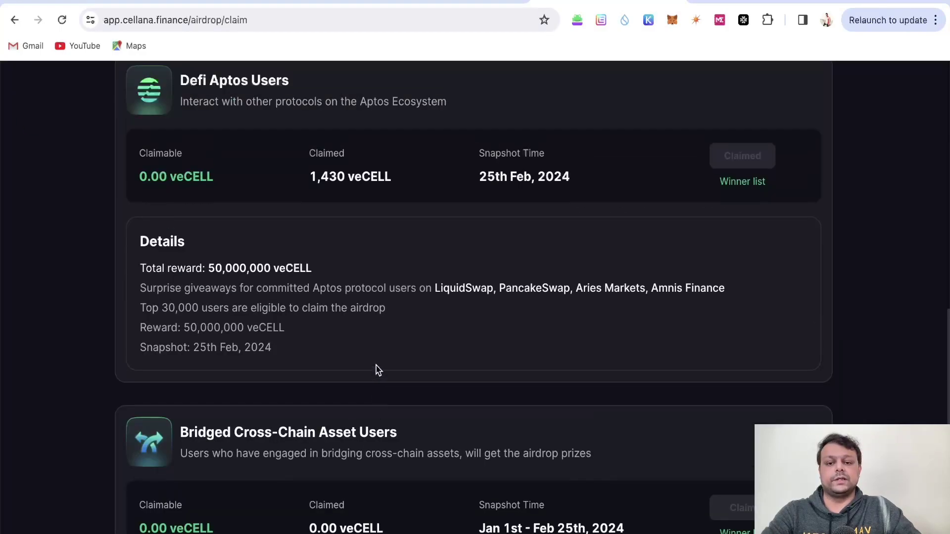
{"action": "scroll", "coordinate": [484, 371], "scroll_direction": "up", "scroll_amount": 3}
{"action": "scroll", "coordinate": [484, 371], "scroll_direction": "up", "scroll_amount": 9}
{"action": "scroll", "coordinate": [484, 372], "scroll_direction": "up", "scroll_amount": 2}
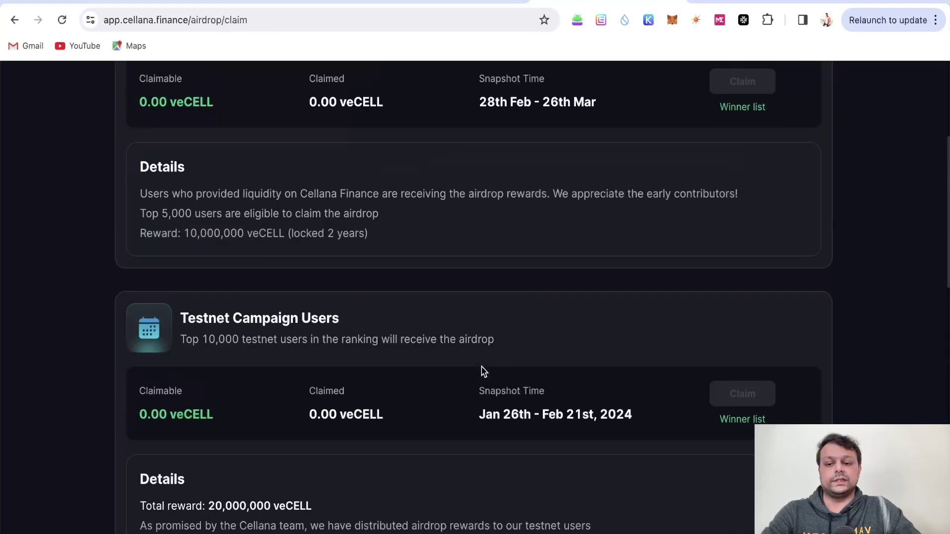
{"action": "scroll", "coordinate": [484, 371], "scroll_direction": "up", "scroll_amount": 1}
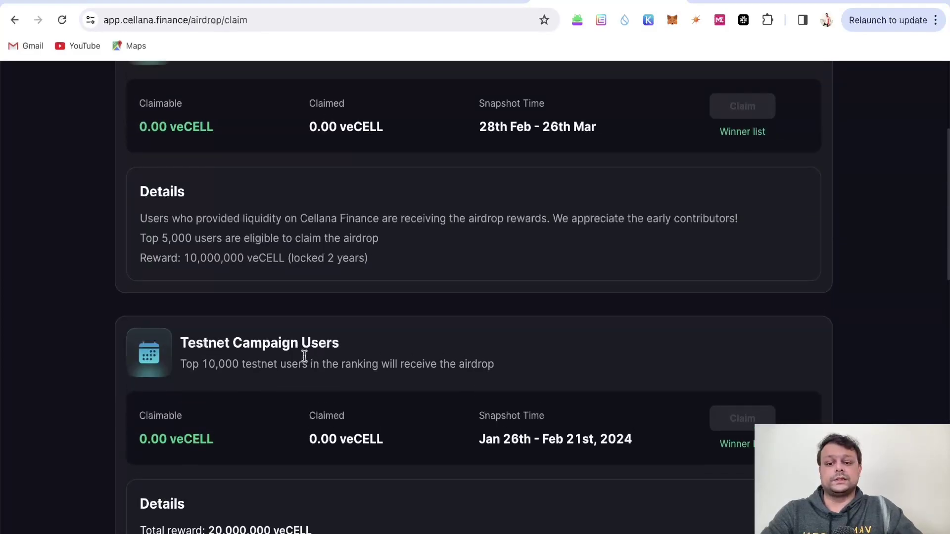
{"action": "scroll", "coordinate": [348, 356], "scroll_direction": "up", "scroll_amount": 2}
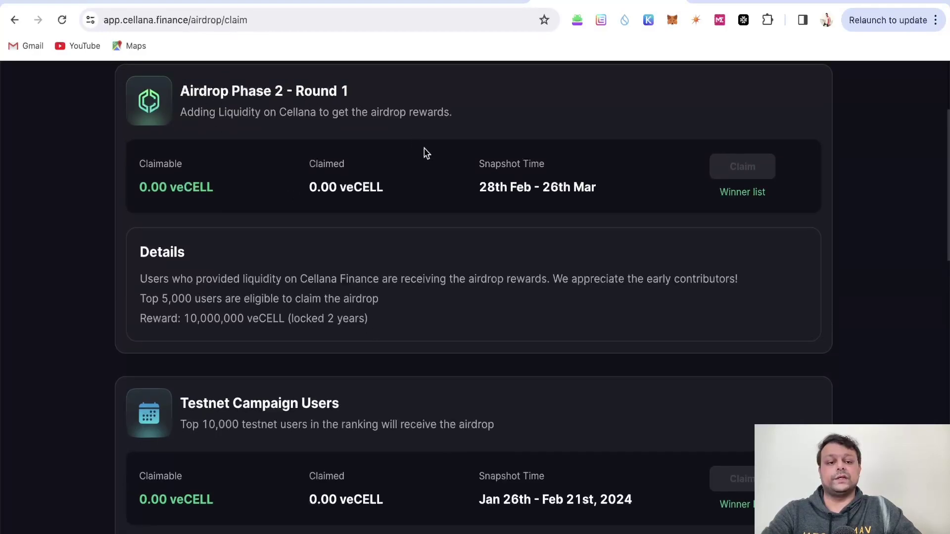
{"action": "scroll", "coordinate": [723, 297], "scroll_direction": "down", "scroll_amount": 2}
{"action": "scroll", "coordinate": [722, 322], "scroll_direction": "down", "scroll_amount": 9}
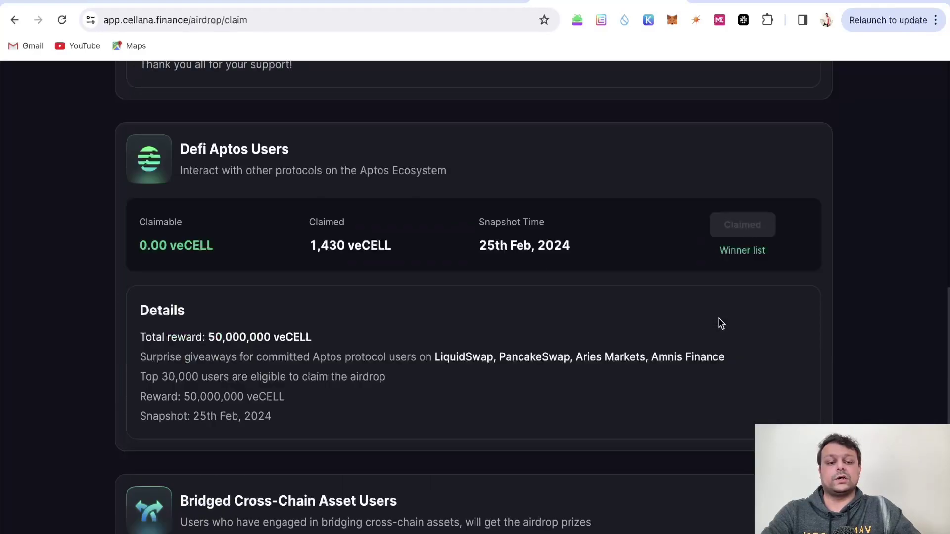
{"action": "scroll", "coordinate": [720, 327], "scroll_direction": "down", "scroll_amount": 7}
{"action": "scroll", "coordinate": [693, 324], "scroll_direction": "up", "scroll_amount": 11}
{"action": "scroll", "coordinate": [643, 322], "scroll_direction": "up", "scroll_amount": 7}
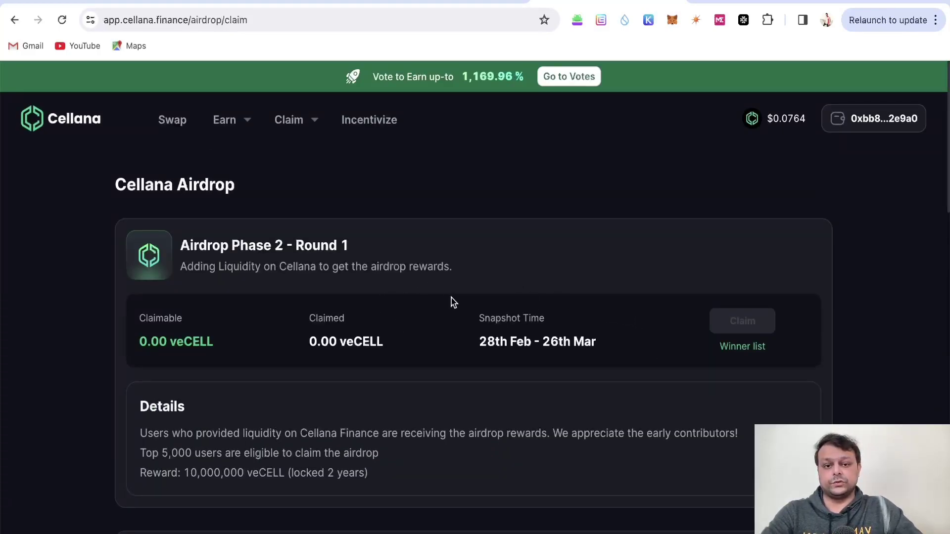
{"action": "scroll", "coordinate": [453, 307], "scroll_direction": "down", "scroll_amount": 10}
{"action": "scroll", "coordinate": [455, 313], "scroll_direction": "down", "scroll_amount": 8}
{"action": "scroll", "coordinate": [446, 297], "scroll_direction": "up", "scroll_amount": 18}
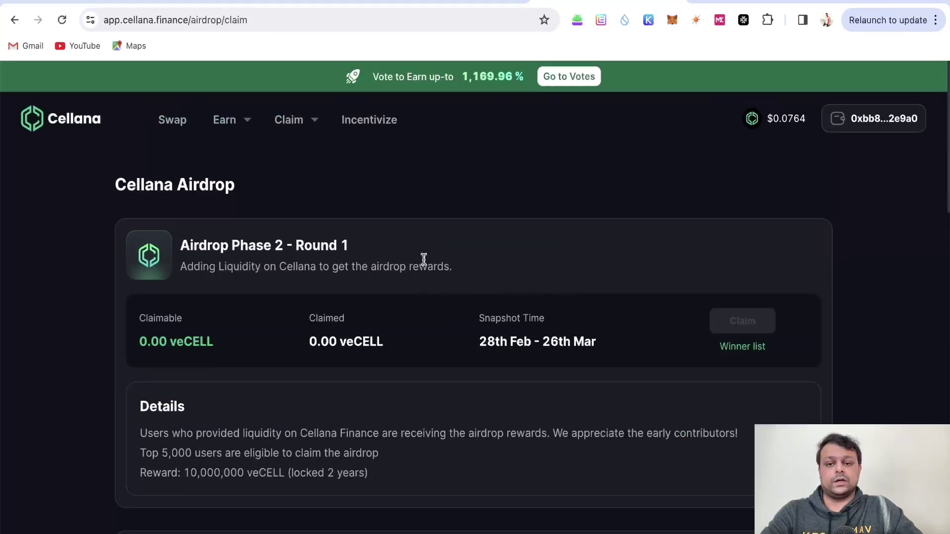
Open the Incentivize page and scroll through the CELL/APT pool's APT incentive form
{"action": "left_click", "coordinate": [366, 124]}
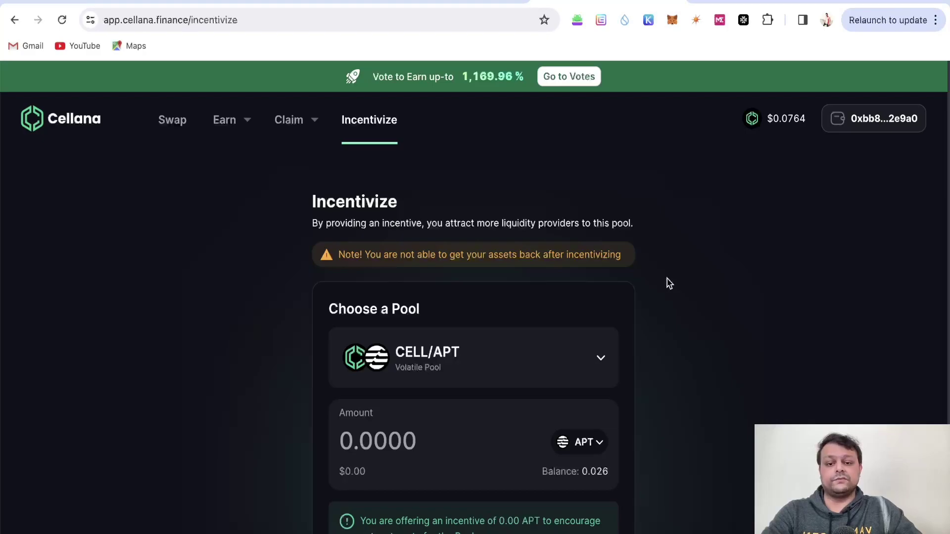
{"action": "scroll", "coordinate": [639, 296], "scroll_direction": "down", "scroll_amount": 1}
{"action": "scroll", "coordinate": [639, 295], "scroll_direction": "up", "scroll_amount": 1}
{"action": "scroll", "coordinate": [628, 299], "scroll_direction": "down", "scroll_amount": 3}
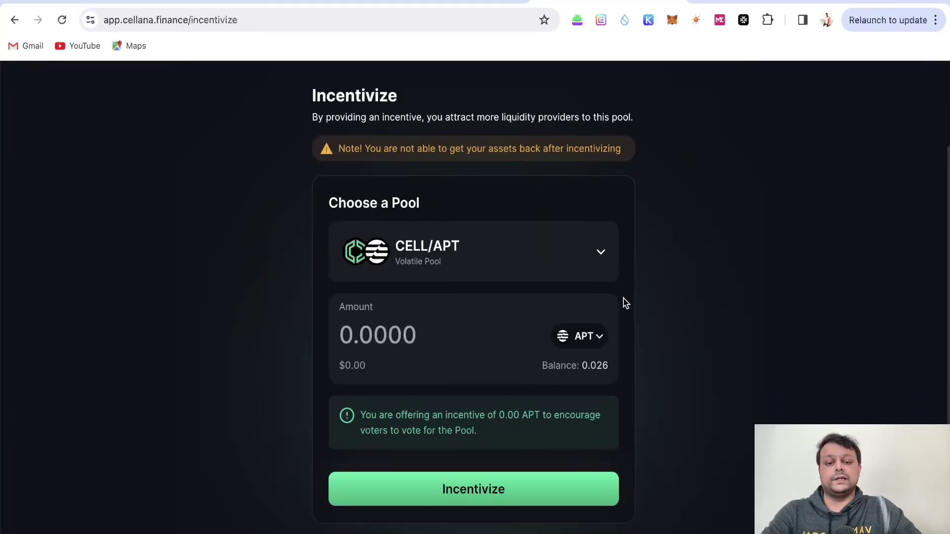
{"action": "scroll", "coordinate": [588, 301], "scroll_direction": "up", "scroll_amount": 3}
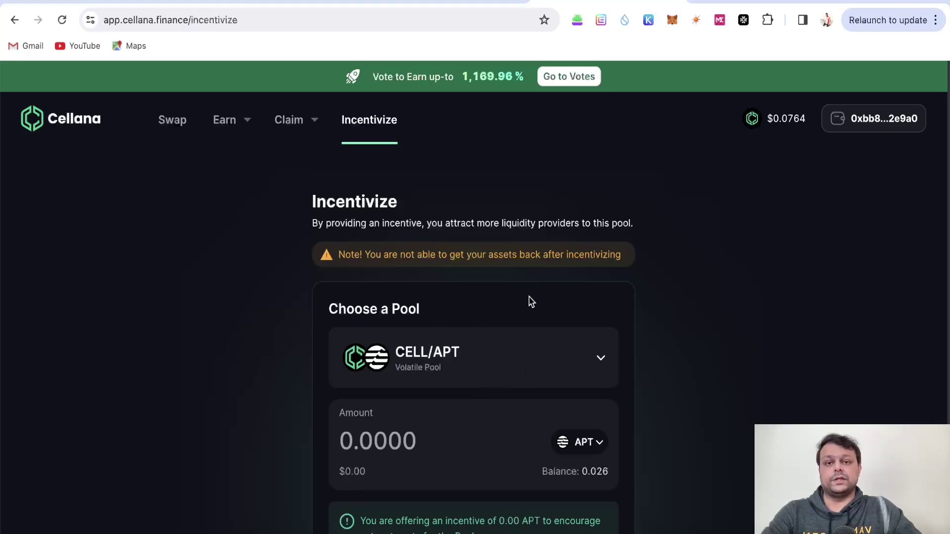
{"action": "scroll", "coordinate": [545, 316], "scroll_direction": "down", "scroll_amount": 3}
{"action": "scroll", "coordinate": [650, 349], "scroll_direction": "up", "scroll_amount": 3}
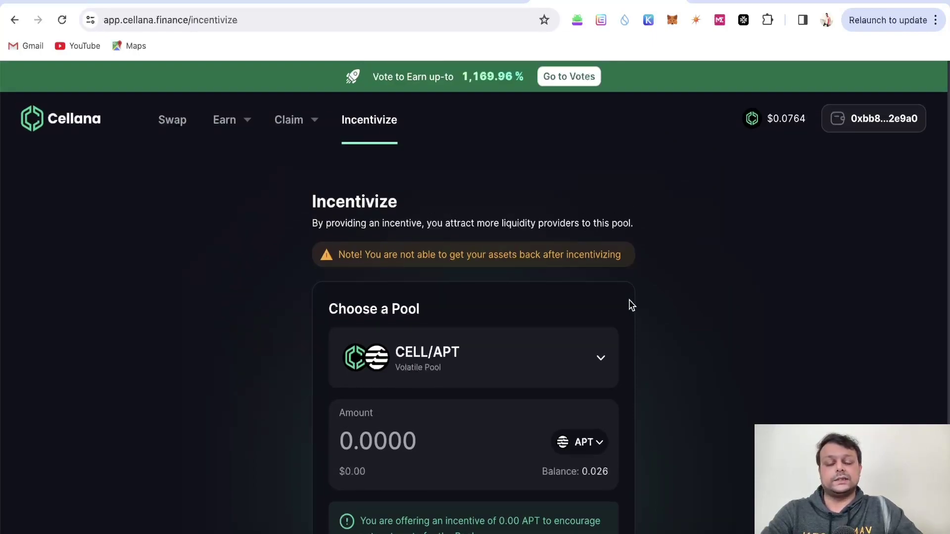
{"action": "scroll", "coordinate": [627, 306], "scroll_direction": "down", "scroll_amount": 3}
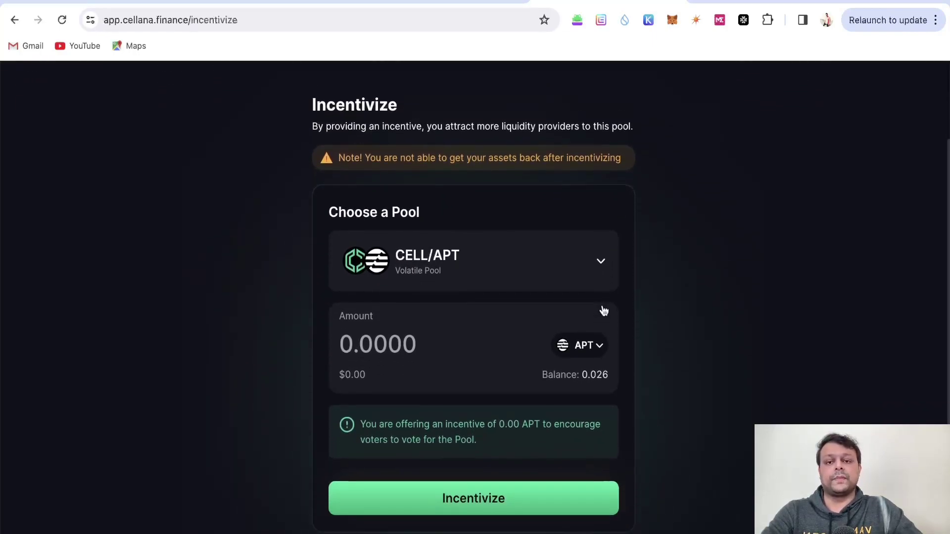
{"action": "scroll", "coordinate": [602, 310], "scroll_direction": "up", "scroll_amount": 3}
{"action": "scroll", "coordinate": [605, 310], "scroll_direction": "down", "scroll_amount": 3}
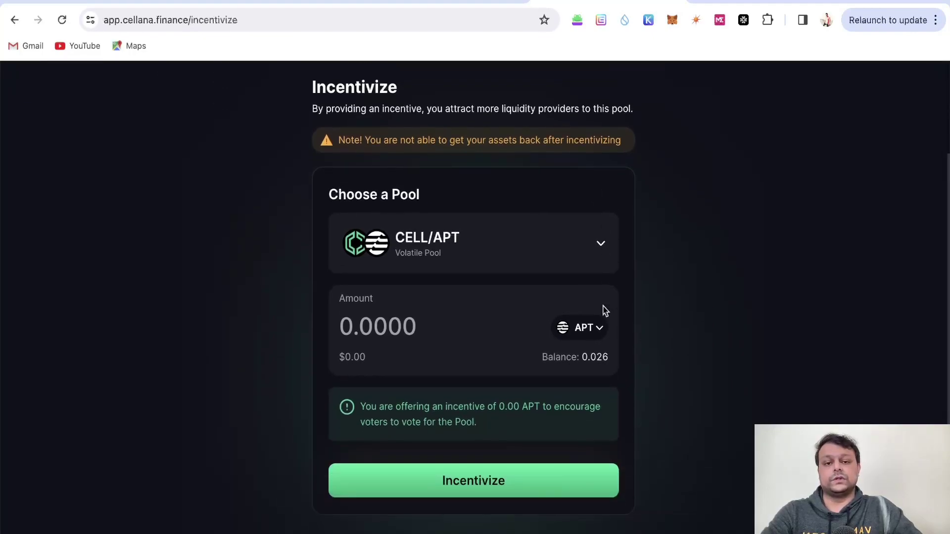
{"action": "scroll", "coordinate": [605, 310], "scroll_direction": "up", "scroll_amount": 1}
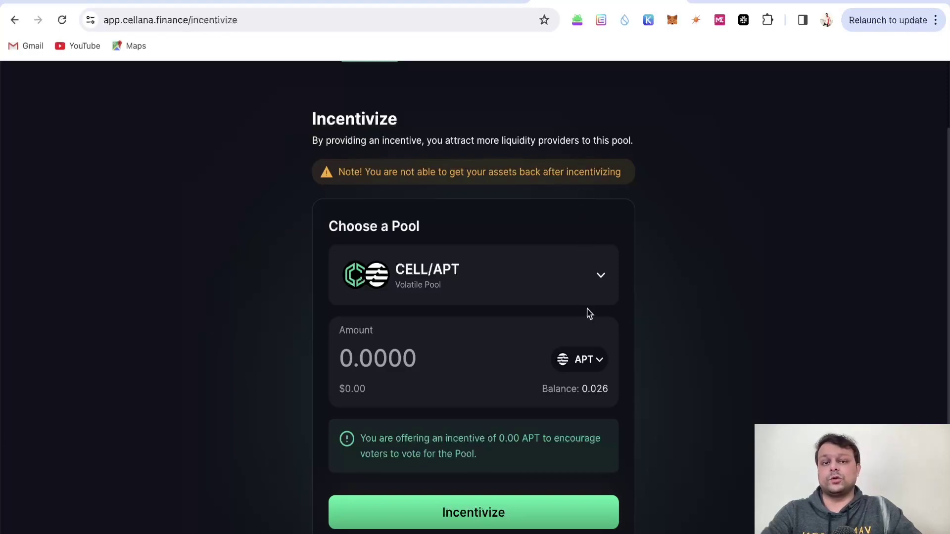
{"action": "scroll", "coordinate": [569, 314], "scroll_direction": "down", "scroll_amount": 1}
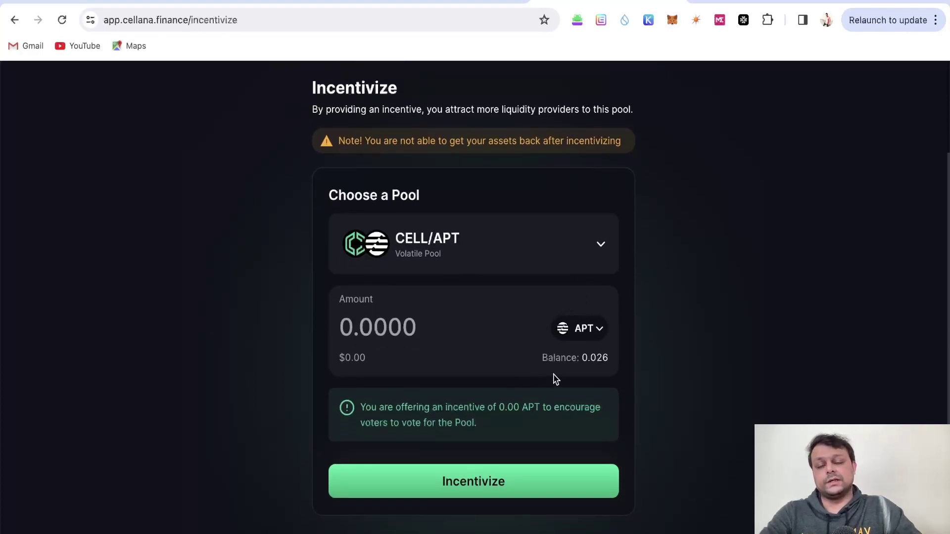
{"action": "scroll", "coordinate": [468, 385], "scroll_direction": "up", "scroll_amount": 4}
{"action": "scroll", "coordinate": [469, 385], "scroll_direction": "down", "scroll_amount": 4}
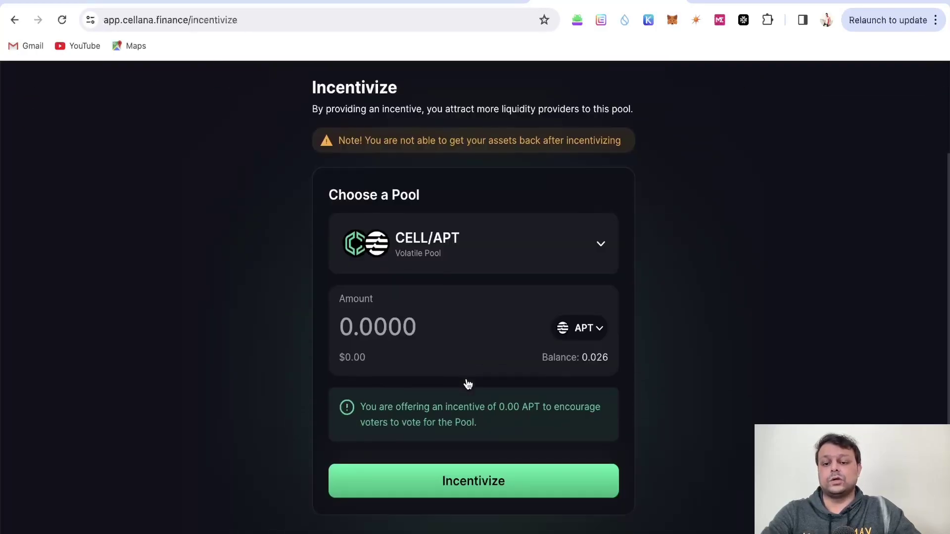
{"action": "scroll", "coordinate": [480, 384], "scroll_direction": "up", "scroll_amount": 3}
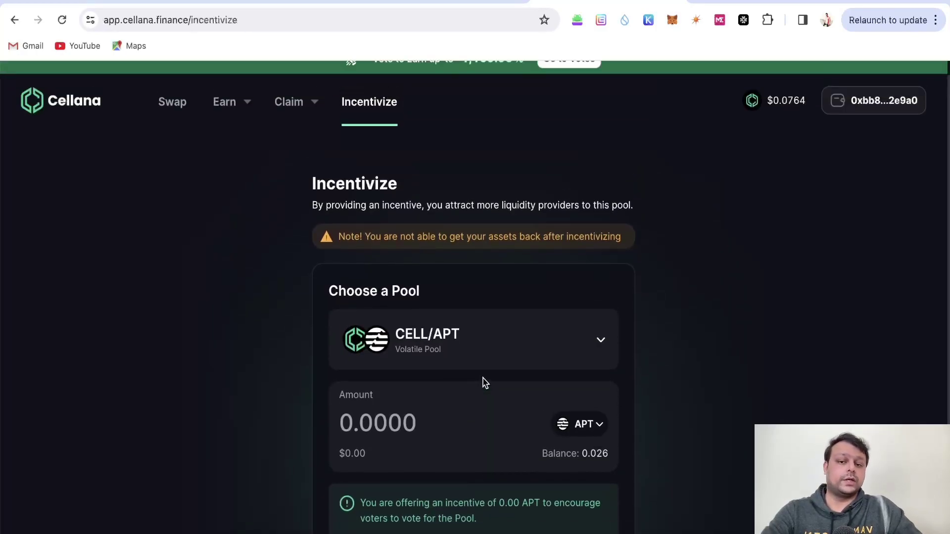
{"action": "scroll", "coordinate": [487, 383], "scroll_direction": "up", "scroll_amount": 1}
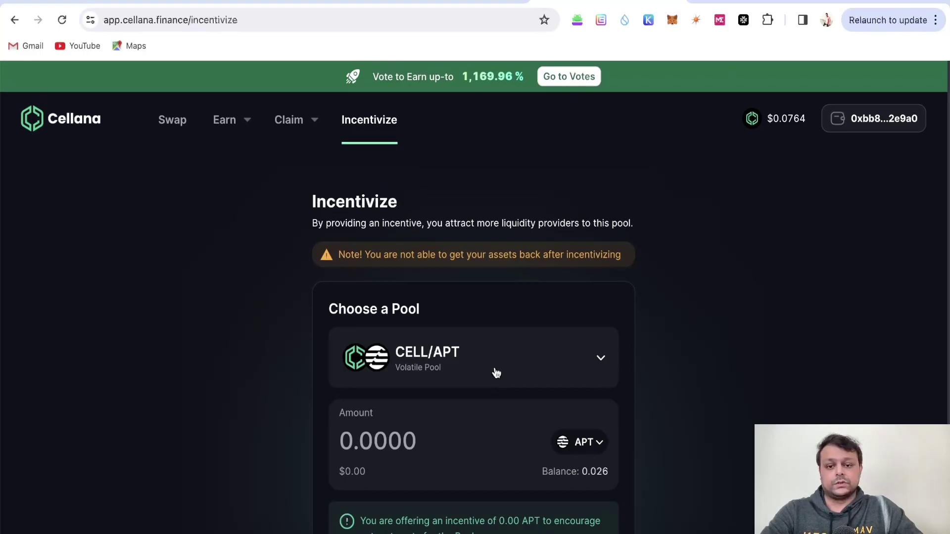
{"action": "scroll", "coordinate": [668, 413], "scroll_direction": "down", "scroll_amount": 2}
{"action": "scroll", "coordinate": [593, 399], "scroll_direction": "down", "scroll_amount": 2}
{"action": "scroll", "coordinate": [593, 400], "scroll_direction": "up", "scroll_amount": 1}
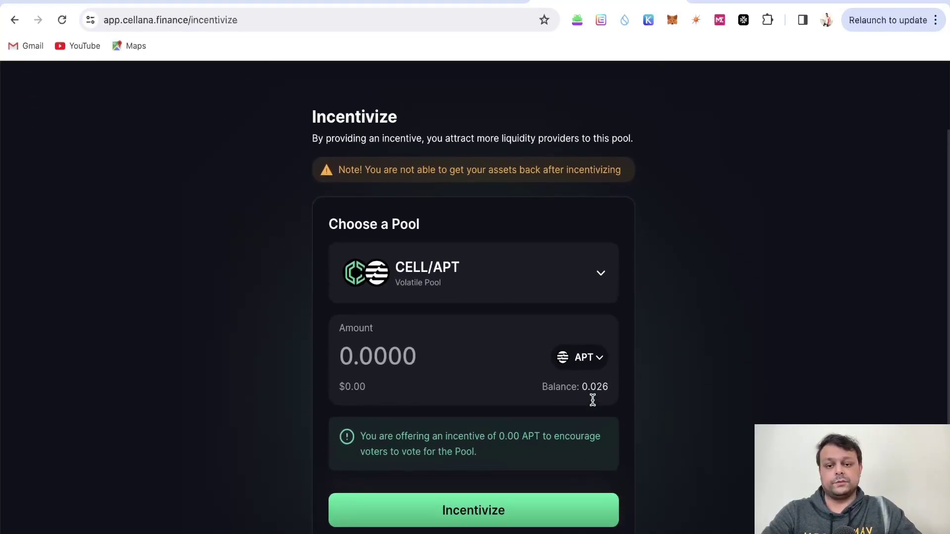
{"action": "scroll", "coordinate": [593, 400], "scroll_direction": "up", "scroll_amount": 3}
{"action": "scroll", "coordinate": [593, 405], "scroll_direction": "down", "scroll_amount": 2}
{"action": "scroll", "coordinate": [593, 405], "scroll_direction": "up", "scroll_amount": 2}
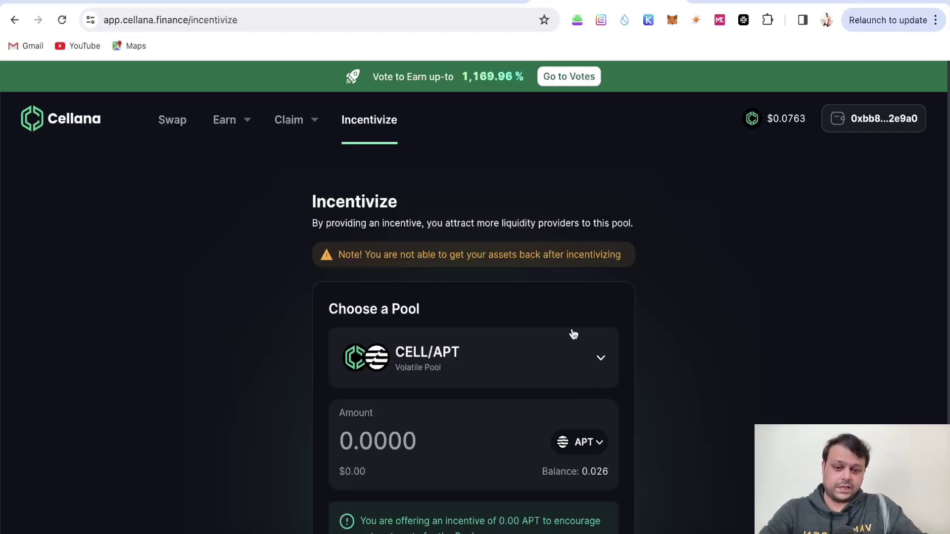
{"action": "scroll", "coordinate": [574, 336], "scroll_direction": "down", "scroll_amount": 2}
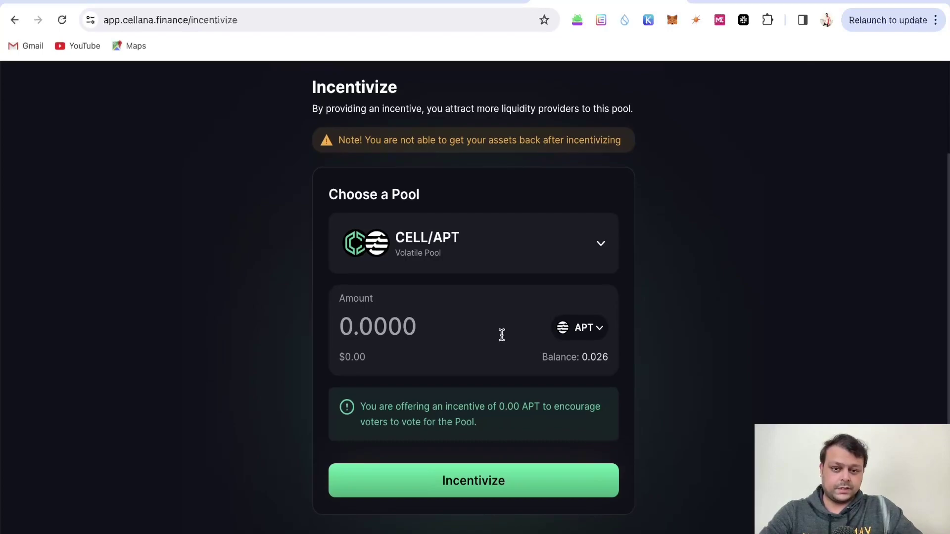
{"action": "scroll", "coordinate": [502, 336], "scroll_direction": "up", "scroll_amount": 2}
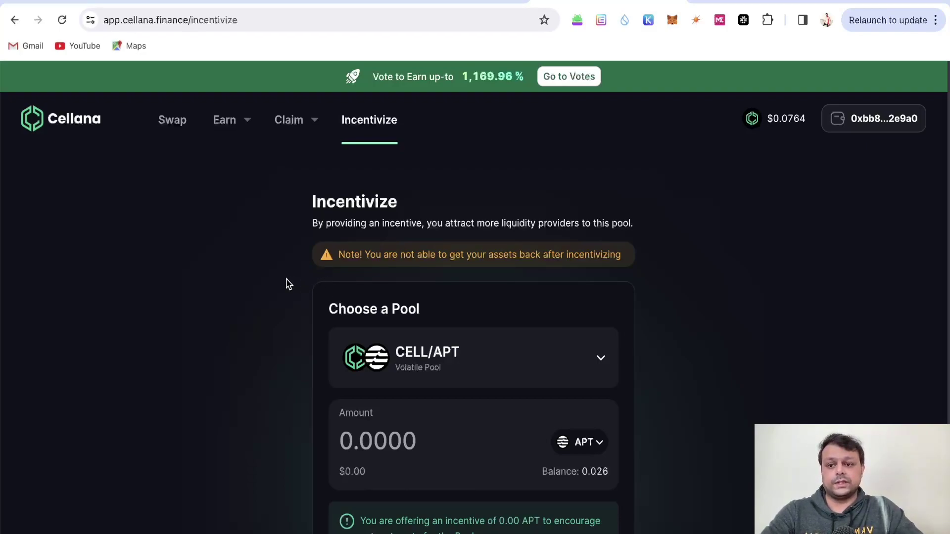
{"action": "scroll", "coordinate": [307, 289], "scroll_direction": "down", "scroll_amount": 3}
{"action": "scroll", "coordinate": [469, 314], "scroll_direction": "up", "scroll_amount": 3}
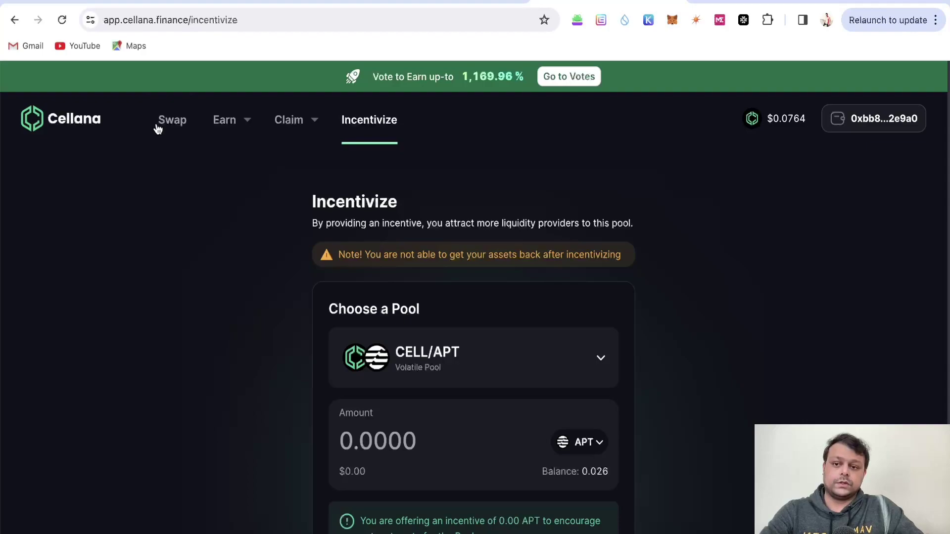